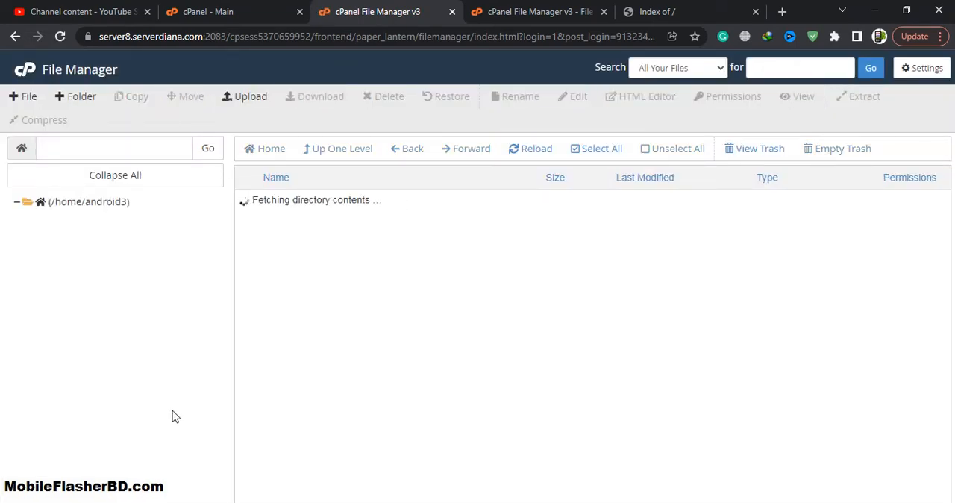
- Open the extrafilebd.com folder in the file manager and launch the MySQL Database Wizard from the cPanel main page
{"action": "left_click", "coordinate": [79, 401]}
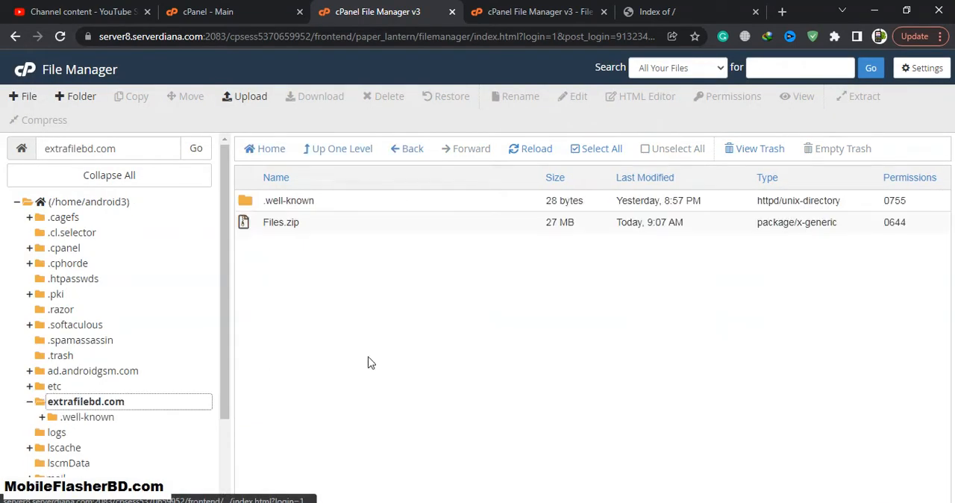
{"action": "left_click", "coordinate": [208, 11]}
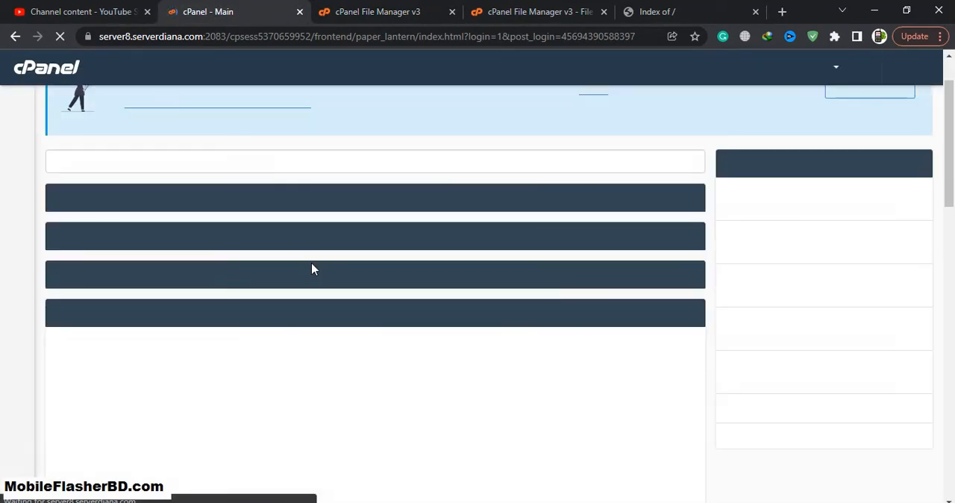
{"action": "scroll", "coordinate": [618, 345], "scroll_direction": "down", "scroll_amount": 2}
{"action": "scroll", "coordinate": [587, 345], "scroll_direction": "down", "scroll_amount": 3}
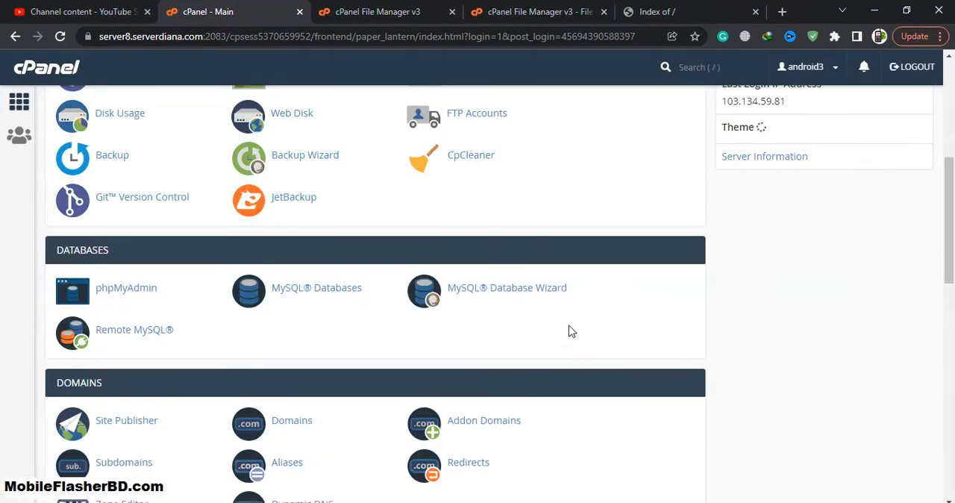
{"action": "left_click", "coordinate": [526, 296]}
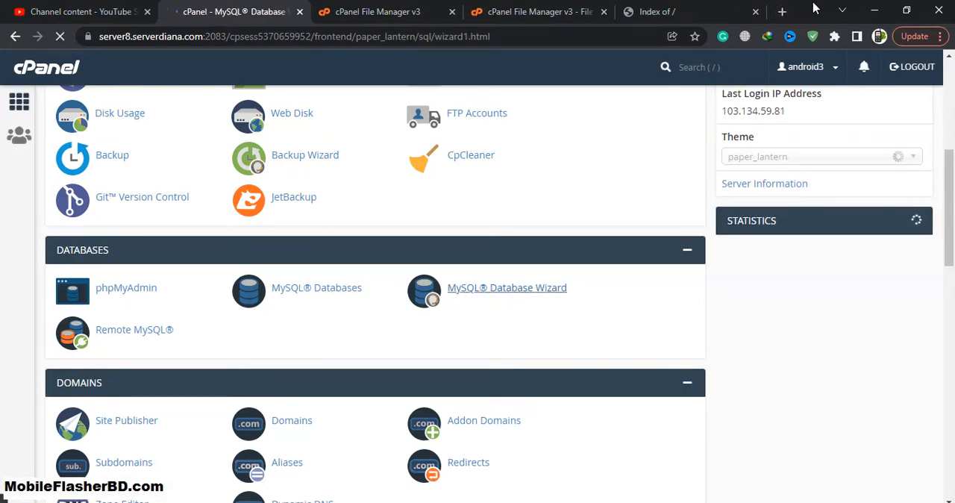
- Create a new MySQL database with the name adslink after the account prefix
{"action": "left_click", "coordinate": [264, 272]}
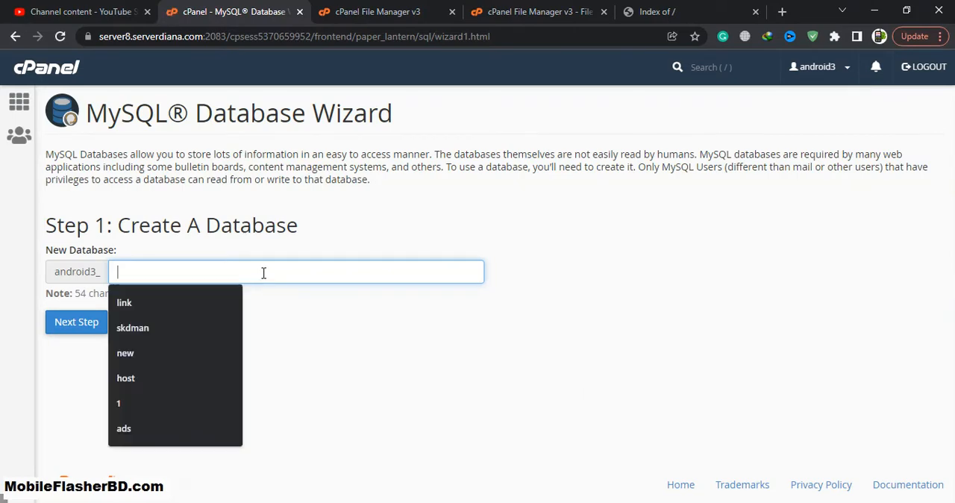
{"action": "type", "text": "adki"}
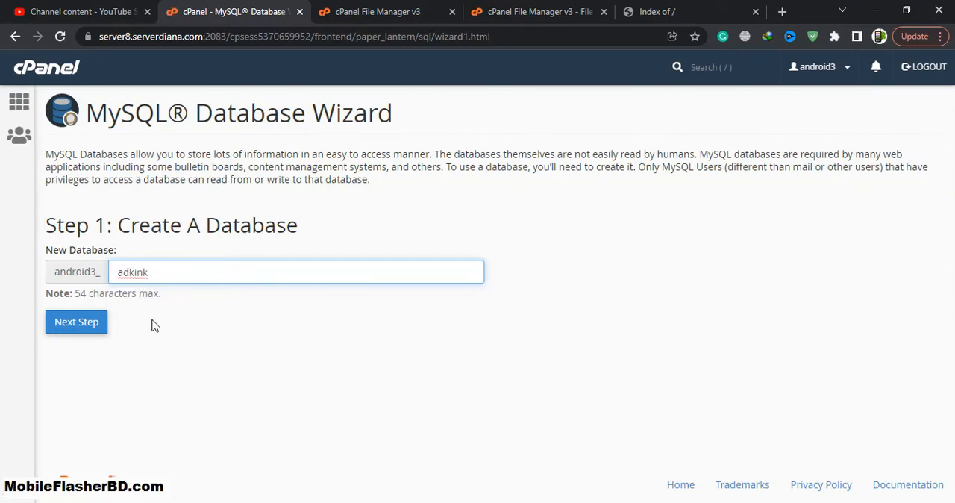
{"action": "key", "text": "BackSpace"}
{"action": "left_click", "coordinate": [95, 326]}
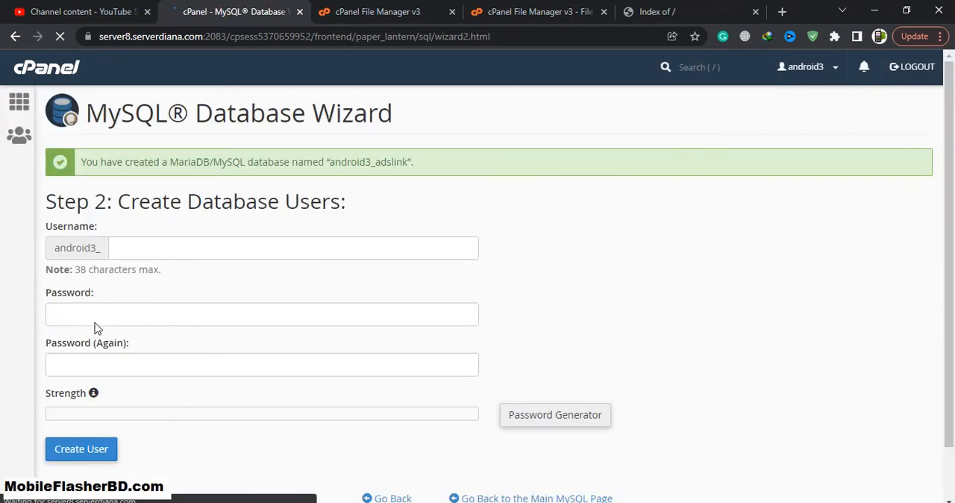
- Copy the full database name android3_adslink from the wizard into the first line of a blank Notepad++ document
{"action": "left_click", "coordinate": [232, 242]}
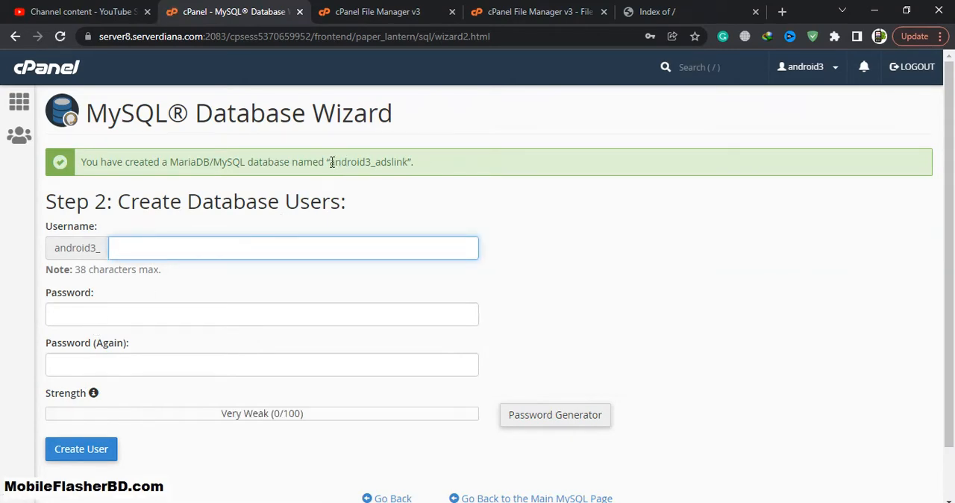
{"action": "left_click_drag", "start_coordinate": [332, 162], "coordinate": [408, 157]}
{"action": "key", "text": "ctrl+c"}
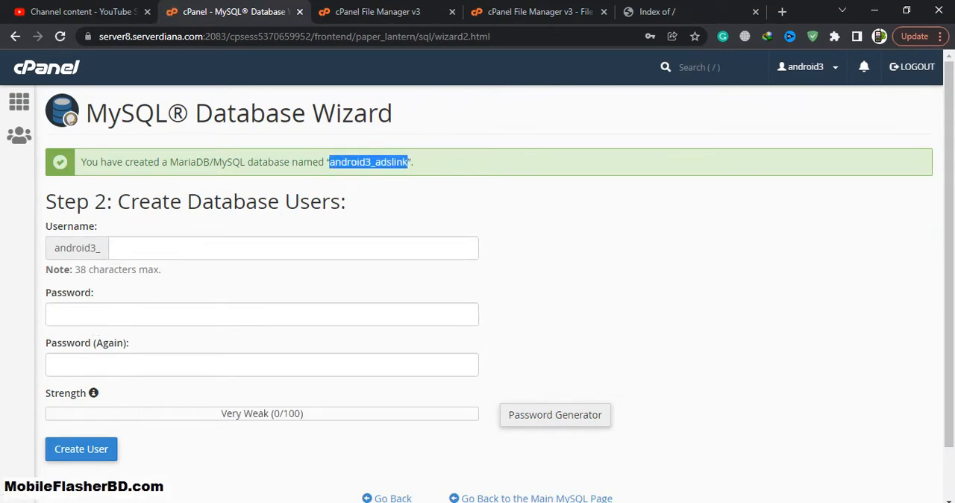
{"action": "left_click", "coordinate": [334, 177]}
{"action": "key", "text": "alt+Tab"}
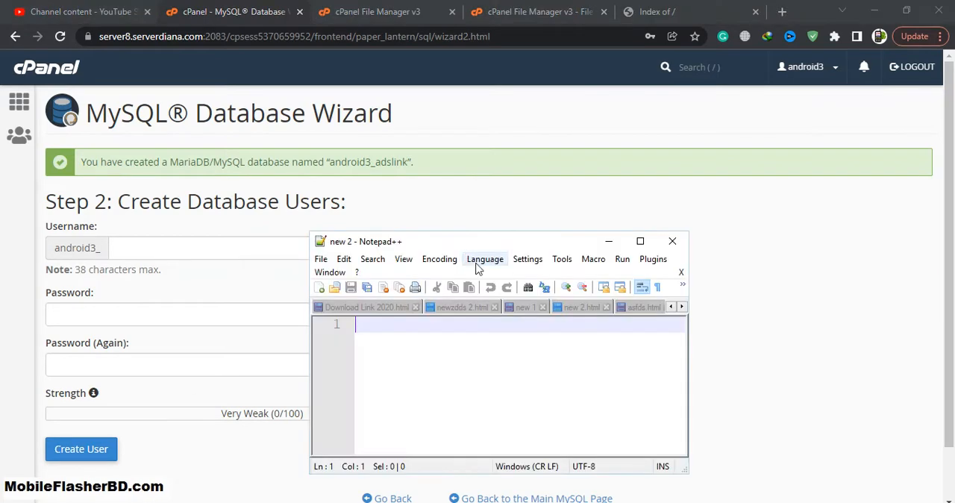
{"action": "key", "text": "ctrl+v"}
{"action": "key", "text": "Return"}
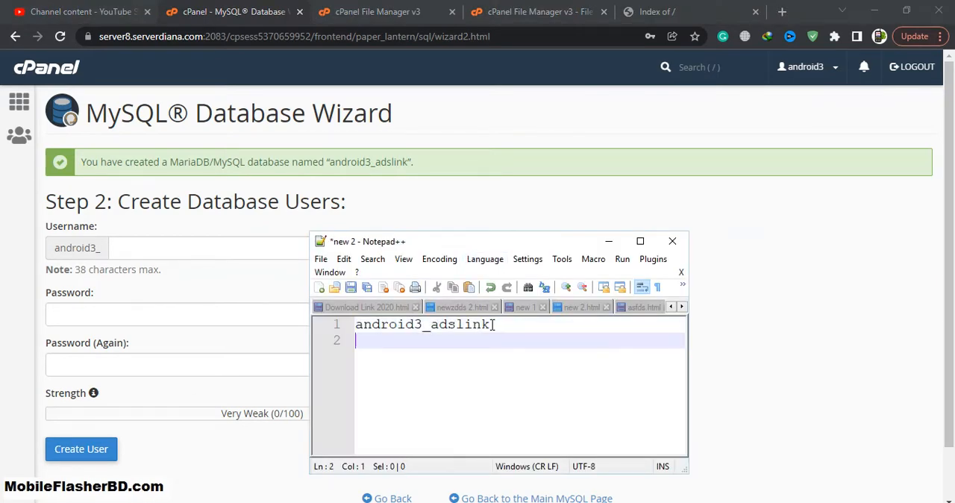
- Duplicate the database name on the second line of the notes and append 1, giving android3_adslink1
{"action": "left_click_drag", "start_coordinate": [495, 324], "coordinate": [367, 327]}
{"action": "left_click", "coordinate": [414, 332]}
{"action": "left_click_drag", "start_coordinate": [498, 331], "coordinate": [345, 330]}
{"action": "key", "text": "ctrl+c"}
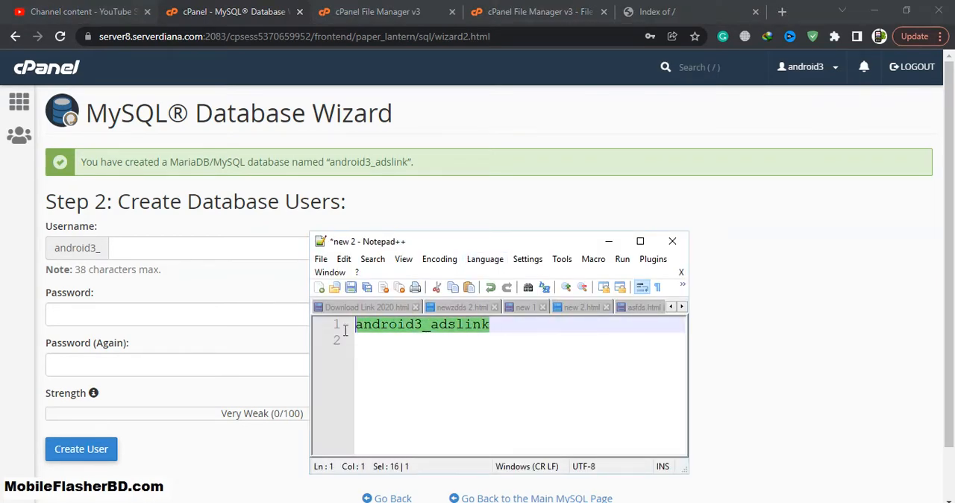
{"action": "left_click", "coordinate": [380, 358]}
{"action": "key", "text": "ctrl+v"}
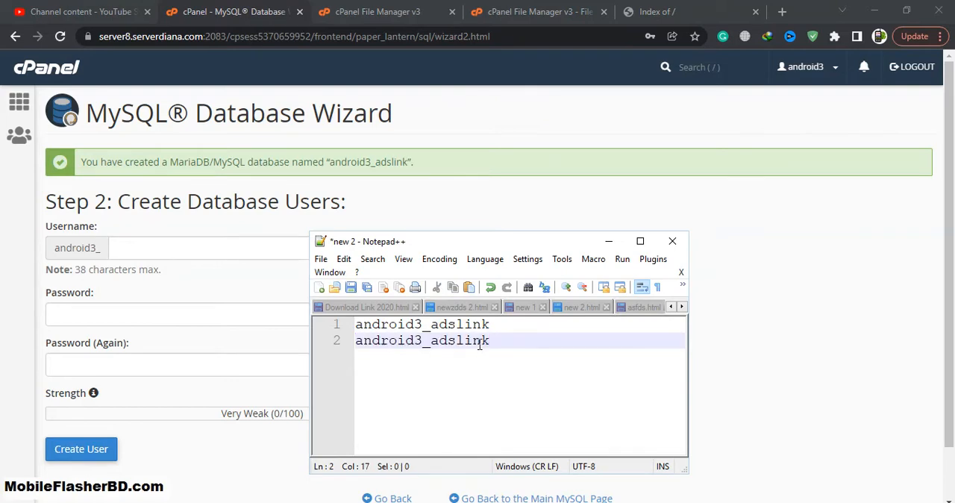
{"action": "type", "text": "1"}
- Copy adslink1 from the second line of the notes into the wizard's database username field
{"action": "key", "text": "shift+Left"}
{"action": "key", "text": "shift+Left"}
{"action": "key", "text": "shift+Left"}
{"action": "key", "text": "shift+Left"}
{"action": "key", "text": "shift+Left"}
{"action": "key", "text": "shift+Left"}
{"action": "key", "text": "shift+Left"}
{"action": "key", "text": "shift+Left"}
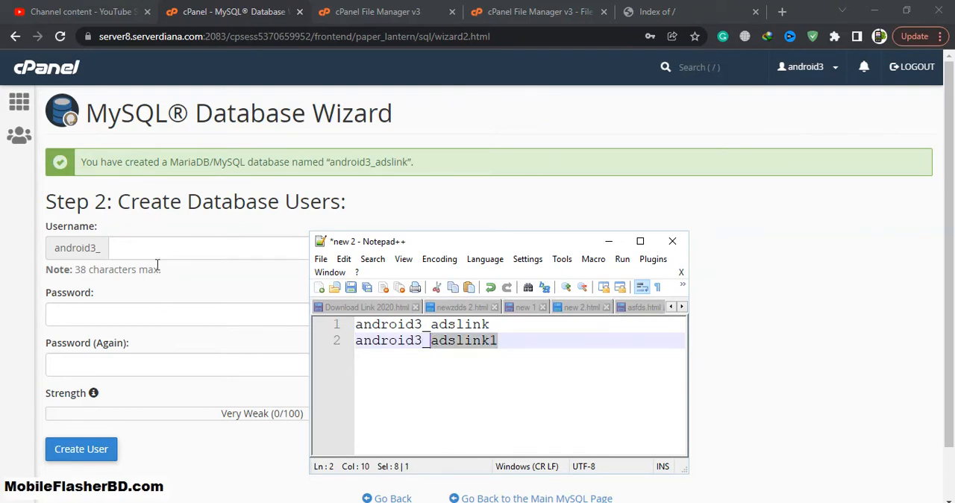
{"action": "key", "text": "ctrl+c"}
{"action": "left_click", "coordinate": [164, 250]}
{"action": "key", "text": "ctrl+v"}
- Generate a new random password for the database user, copy it, and apply it to both password fields
{"action": "left_click", "coordinate": [540, 420]}
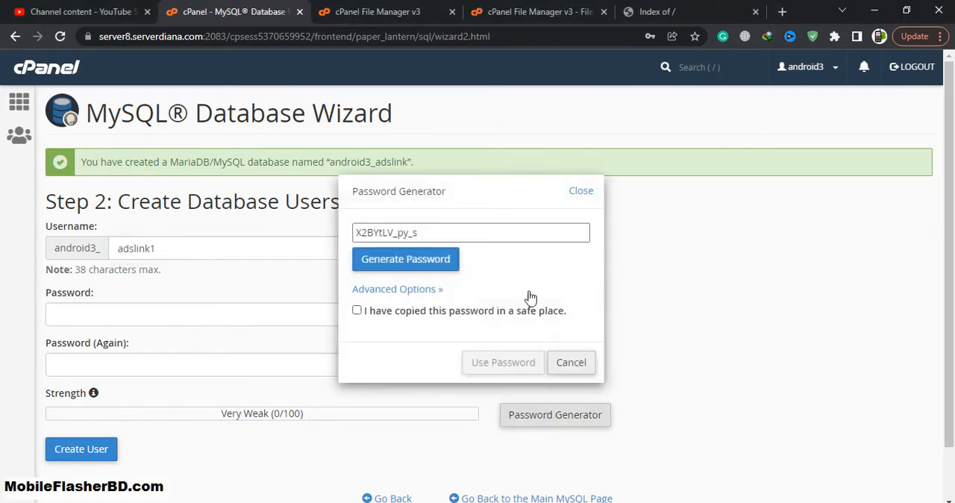
{"action": "left_click_drag", "start_coordinate": [423, 232], "coordinate": [249, 237]}
{"action": "left_click", "coordinate": [395, 263]}
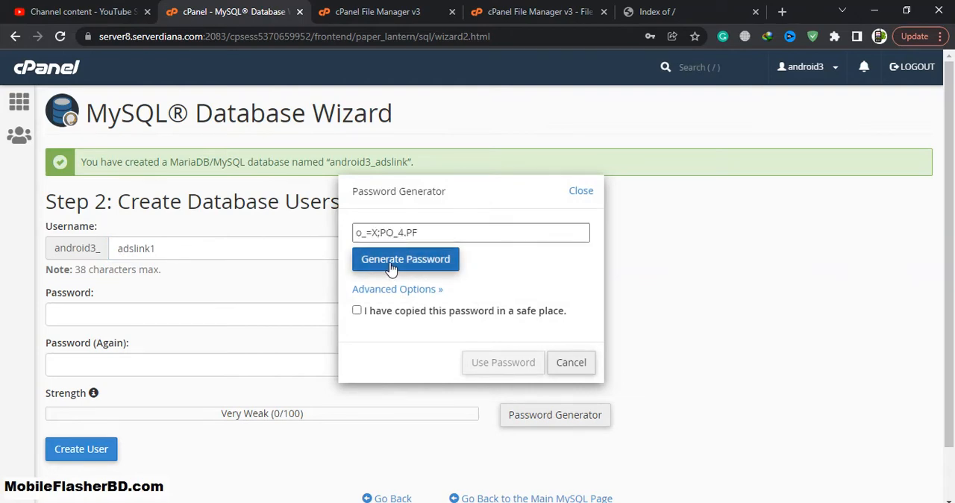
{"action": "left_click", "coordinate": [395, 262]}
{"action": "left_click_drag", "start_coordinate": [431, 235], "coordinate": [332, 239]}
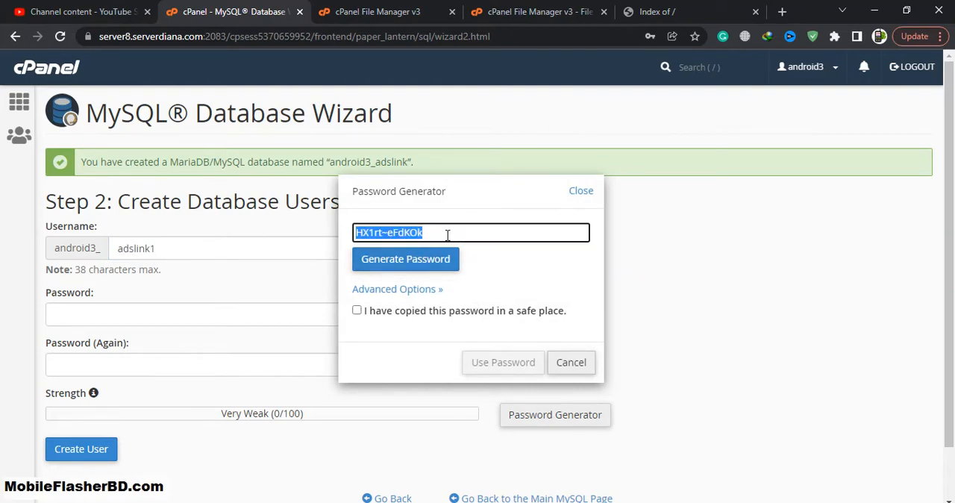
{"action": "left_click", "coordinate": [357, 310]}
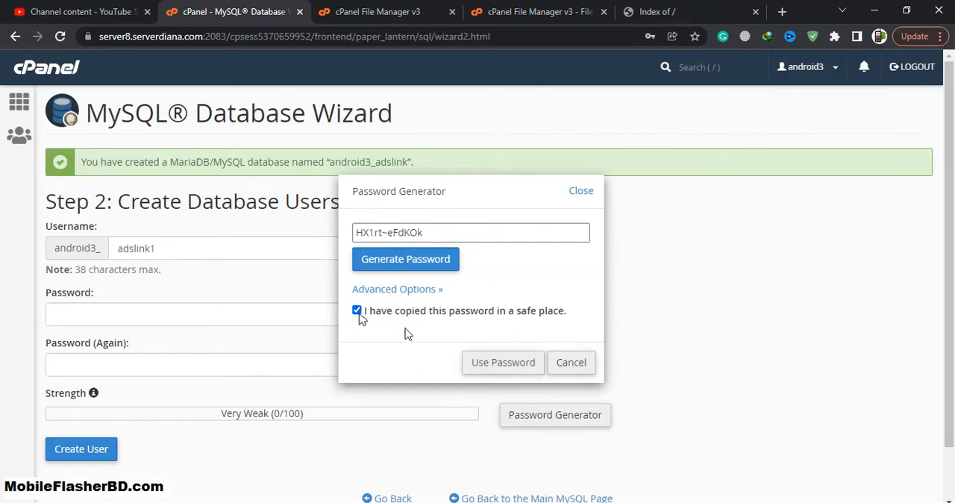
{"action": "left_click", "coordinate": [493, 365]}
- Paste the generated database password into the Notepad++ notes, separated from the names by a blank line
{"action": "left_click", "coordinate": [119, 502]}
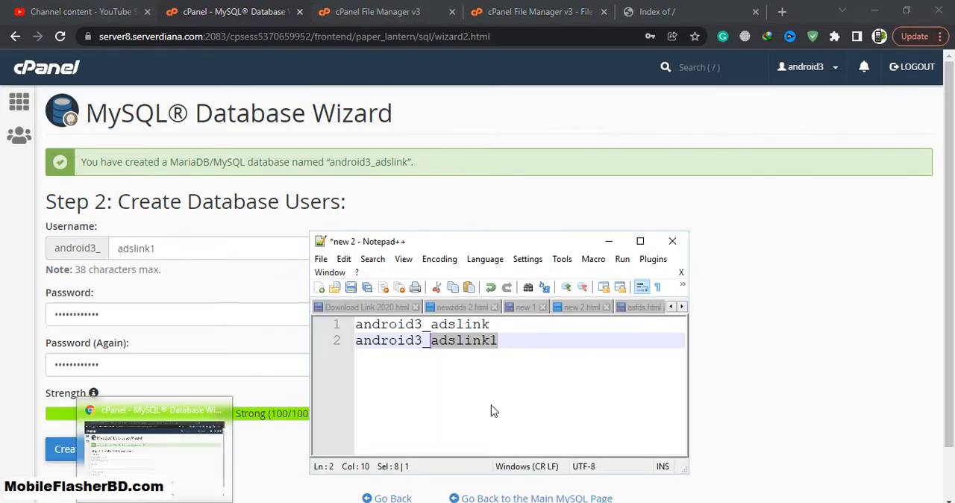
{"action": "left_click", "coordinate": [540, 354]}
{"action": "key", "text": "Return"}
{"action": "key", "text": "Return"}
{"action": "key", "text": "ctrl+v"}
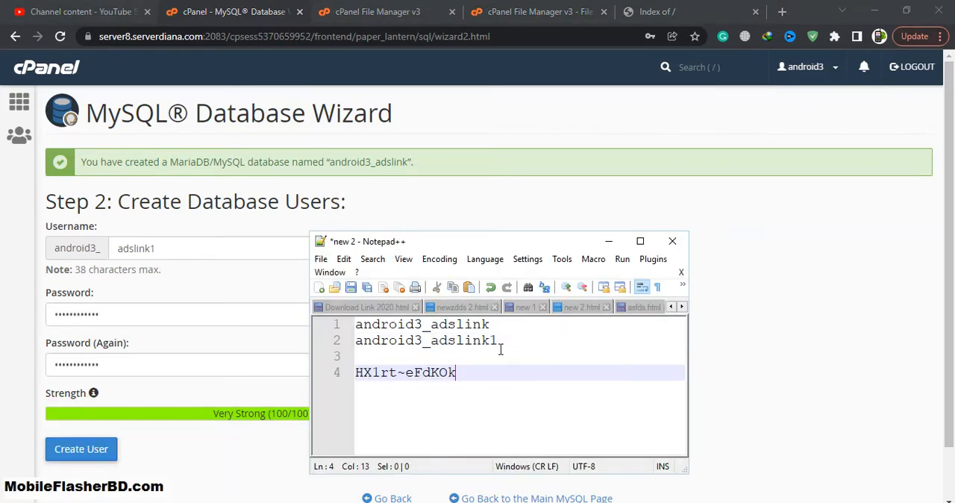
- Create the database user adslink1 and decline saving its password in the browser
{"action": "left_click", "coordinate": [425, 210]}
{"action": "left_click", "coordinate": [74, 451]}
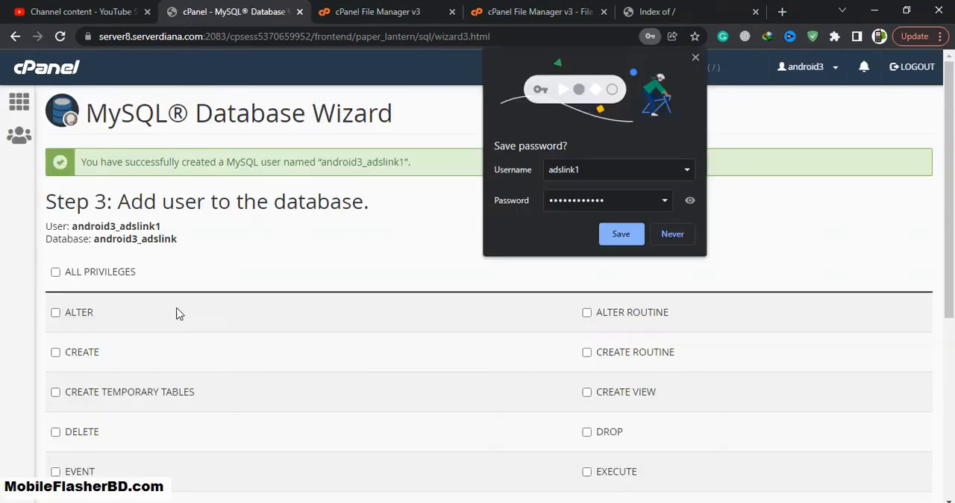
{"action": "left_click", "coordinate": [662, 242]}
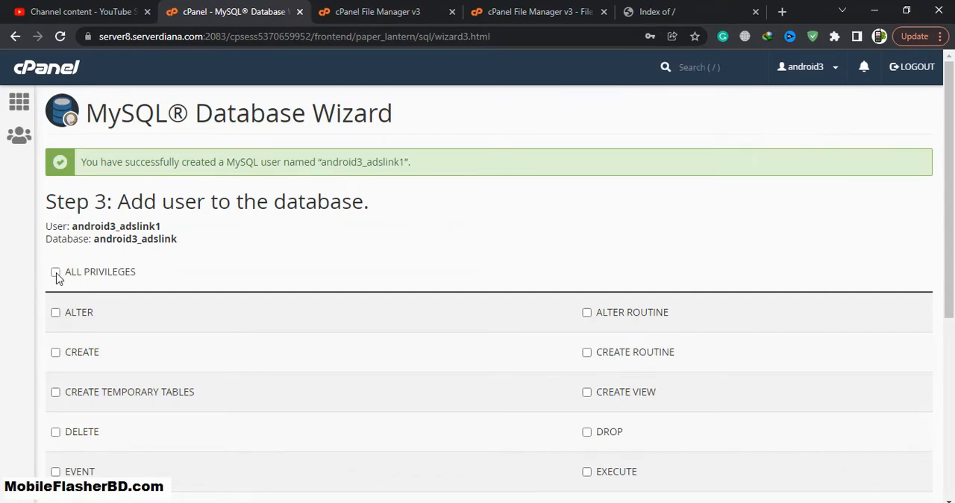
- Grant the new user all privileges on the adslink database and complete the wizard's privileges page
{"action": "left_click", "coordinate": [55, 273]}
{"action": "scroll", "coordinate": [215, 294], "scroll_direction": "down", "scroll_amount": 5}
{"action": "left_click", "coordinate": [77, 394]}
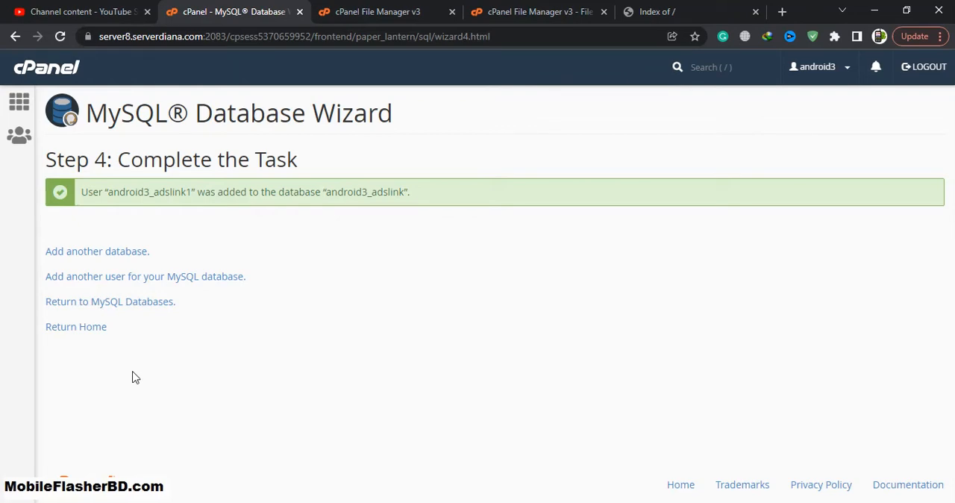
- Extract Files.zip inside the extrafilebd.com folder in the file manager and dismiss the extraction results
{"action": "left_click", "coordinate": [558, 11]}
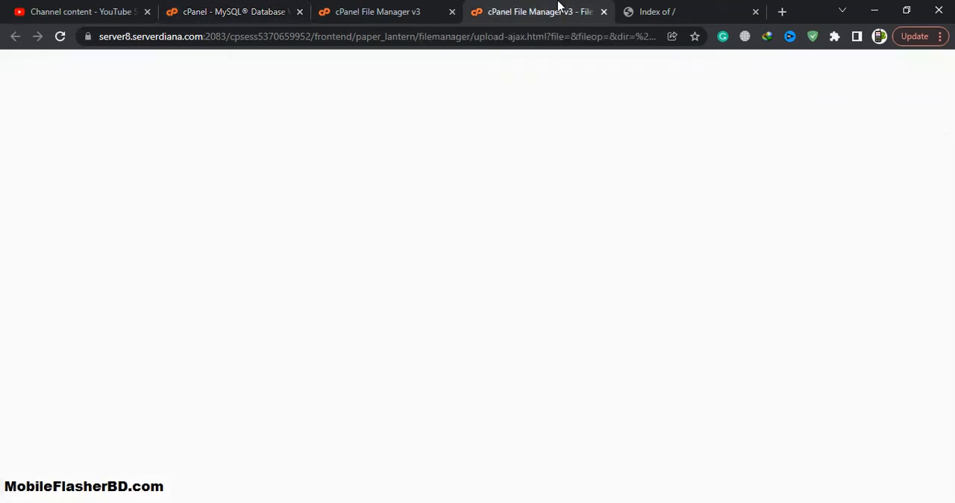
{"action": "left_click", "coordinate": [422, 11]}
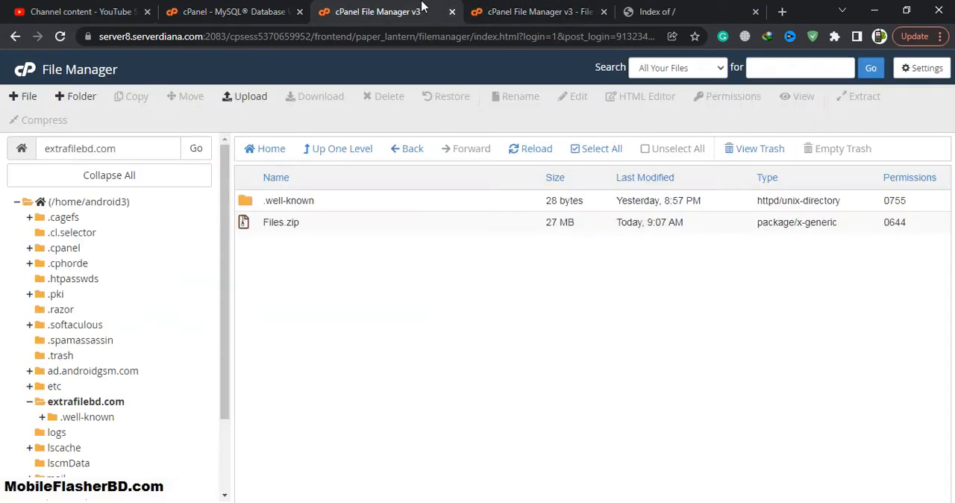
{"action": "left_click", "coordinate": [336, 223]}
{"action": "right_click", "coordinate": [336, 228]}
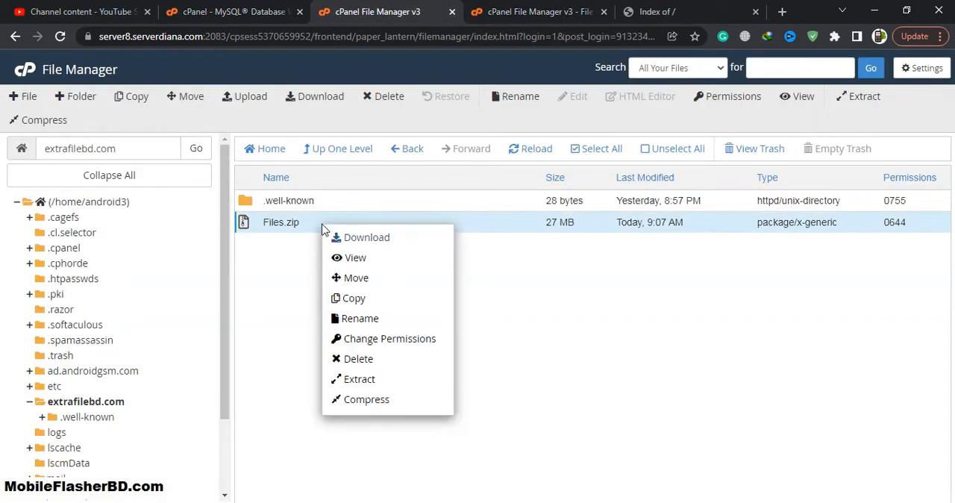
{"action": "left_click", "coordinate": [363, 378]}
{"action": "left_click", "coordinate": [578, 352]}
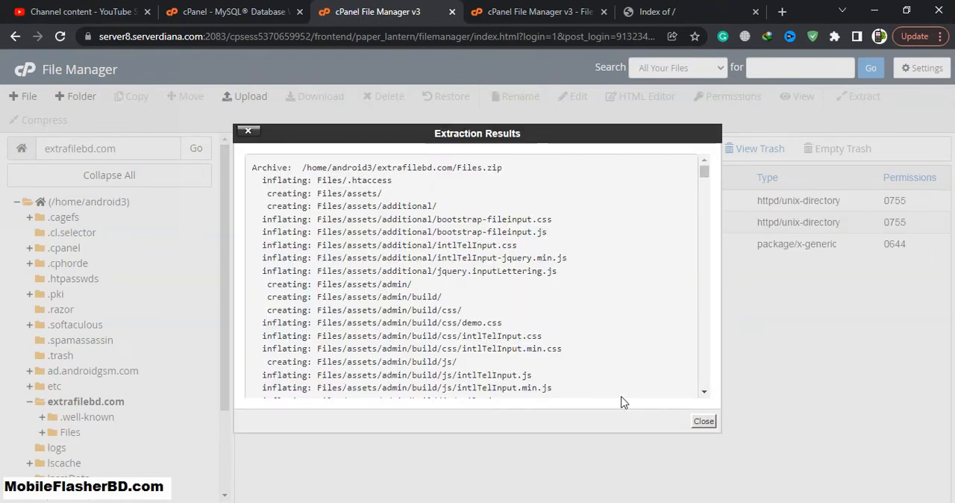
{"action": "left_click", "coordinate": [702, 478]}
- Move all contents of the extracted Files folder up to /extrafilebd.com/
{"action": "double_click", "coordinate": [302, 225]}
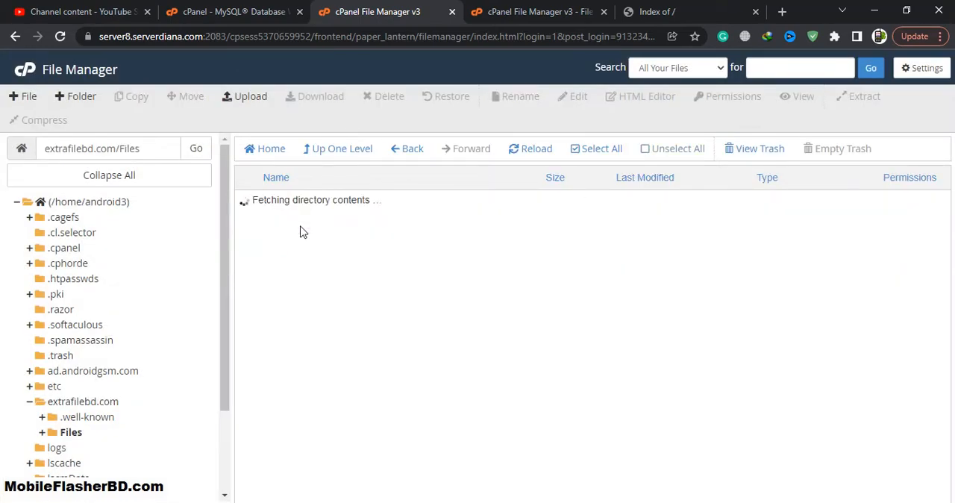
{"action": "left_click", "coordinate": [571, 153]}
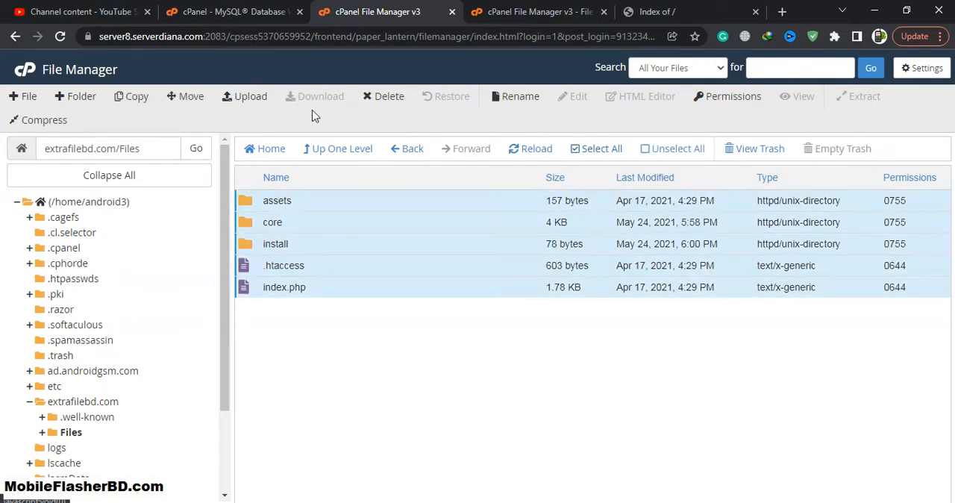
{"action": "left_click", "coordinate": [191, 96]}
{"action": "left_click_drag", "start_coordinate": [431, 315], "coordinate": [511, 311]}
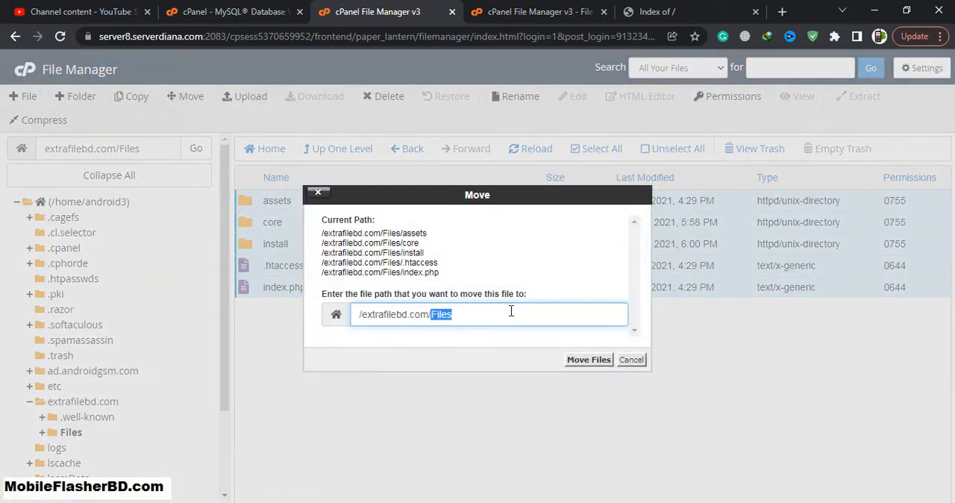
{"action": "key", "text": "BackSpace"}
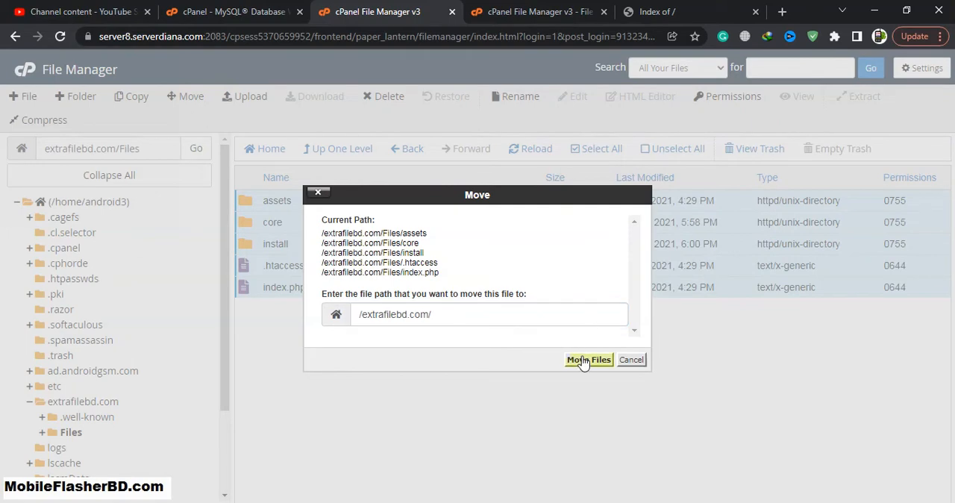
{"action": "left_click", "coordinate": [586, 359]}
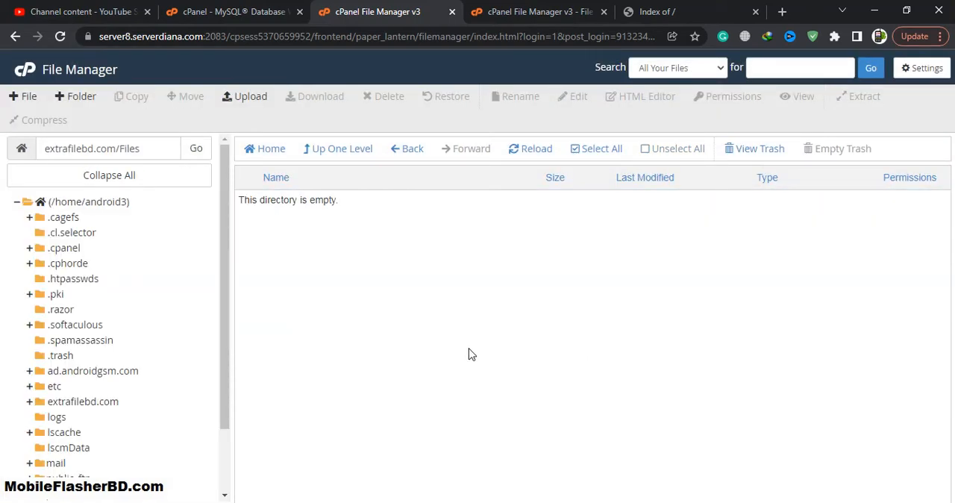
- Check the moved files in the extrafilebd.com folder and reload the extrafilebd.com website
{"action": "left_click", "coordinate": [82, 403]}
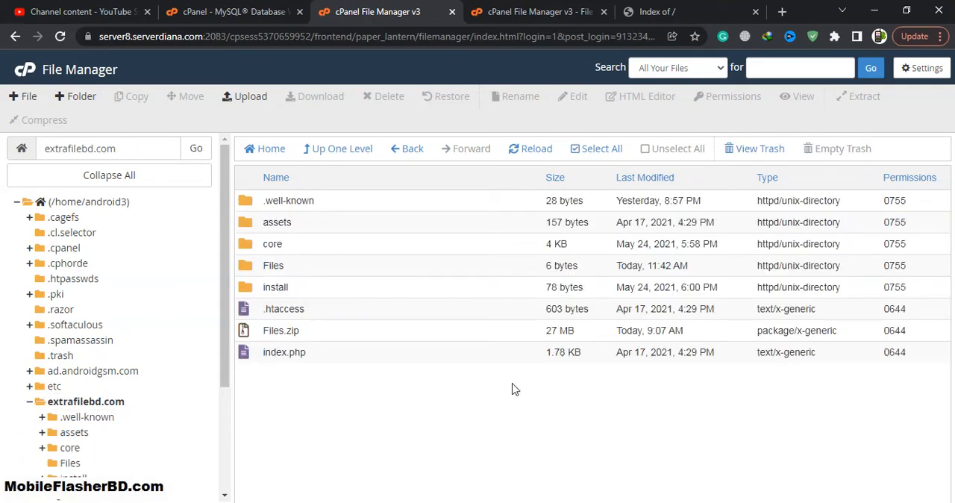
{"action": "left_click", "coordinate": [676, 9]}
{"action": "left_click", "coordinate": [60, 35]}
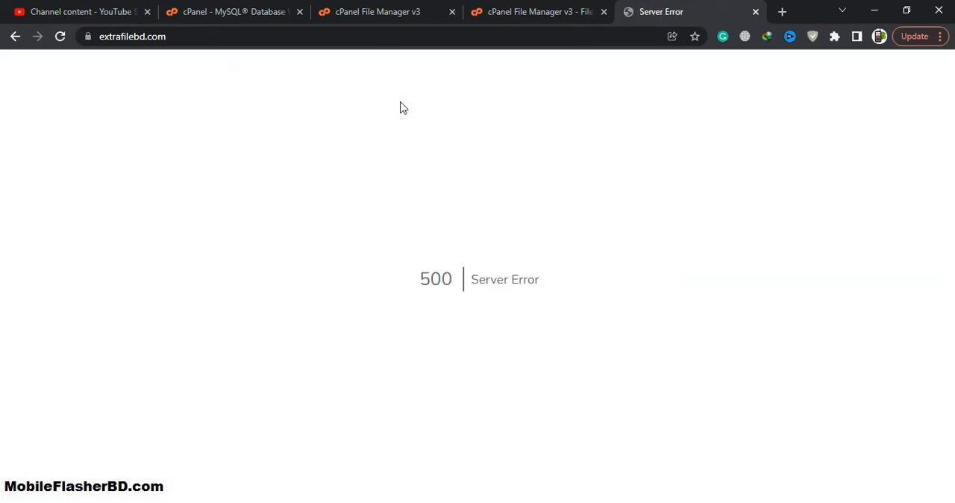
{"action": "triple_click", "coordinate": [494, 224]}
{"action": "left_click", "coordinate": [410, 9]}
{"action": "left_click", "coordinate": [522, 9]}
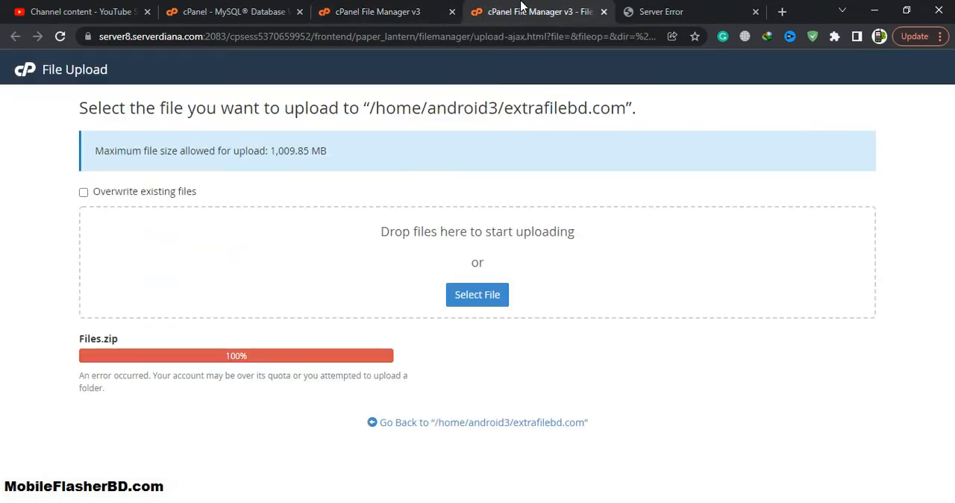
- Return to the cPanel home page from the completed database wizard and open phpMyAdmin
{"action": "left_click", "coordinate": [239, 9]}
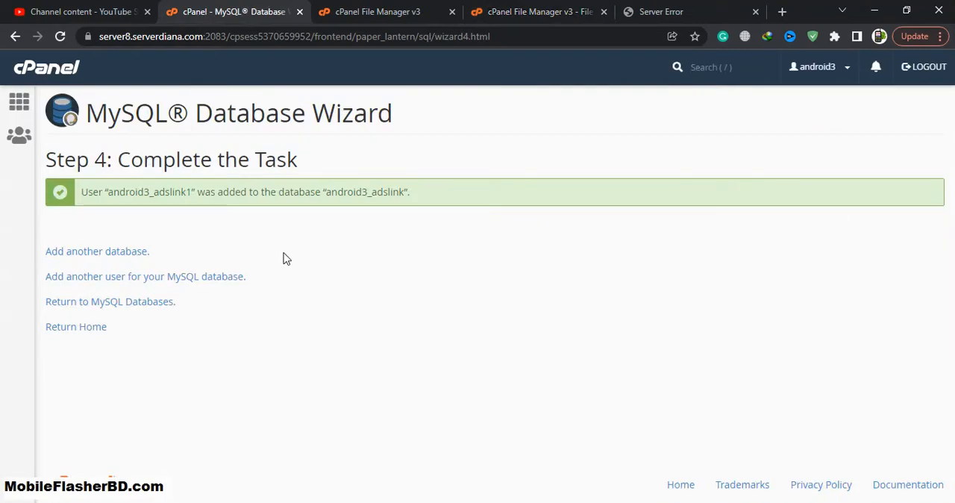
{"action": "left_click", "coordinate": [81, 329]}
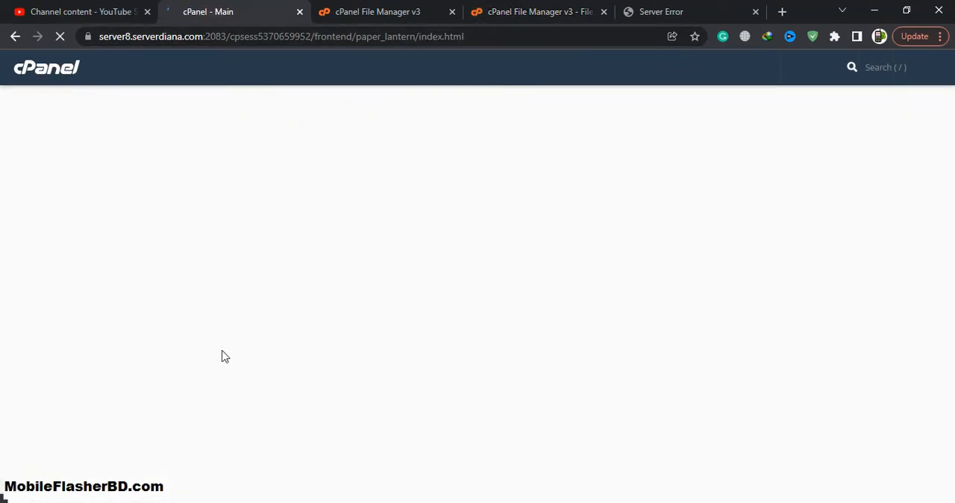
{"action": "scroll", "coordinate": [235, 350], "scroll_direction": "down", "scroll_amount": 5}
{"action": "scroll", "coordinate": [233, 371], "scroll_direction": "down", "scroll_amount": 1}
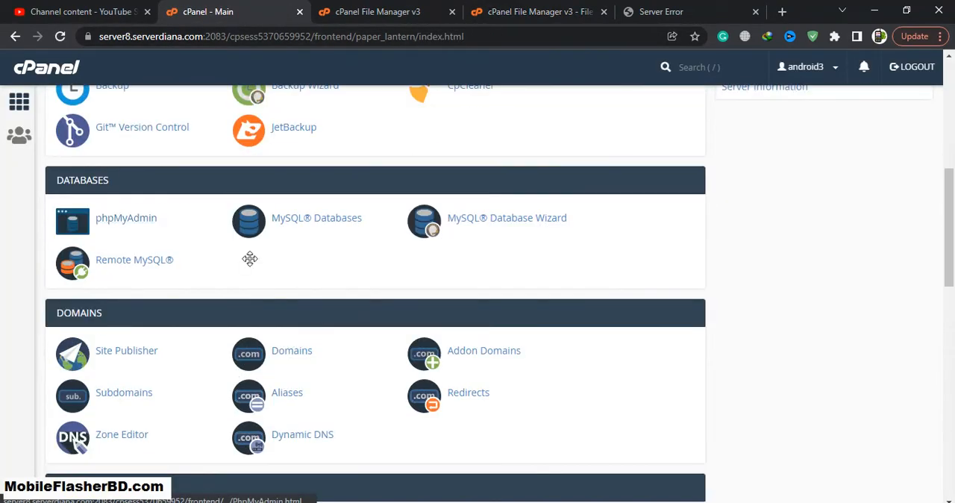
{"action": "left_click", "coordinate": [142, 223]}
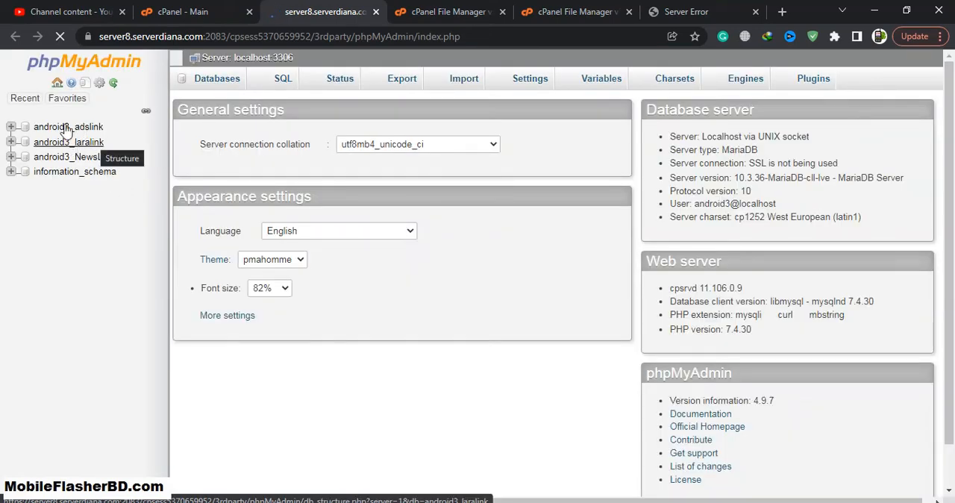
- Try to import database.sql from the desktop's Files/install folder with the default SQL import settings in phpMyAdmin
{"action": "left_click", "coordinate": [77, 129]}
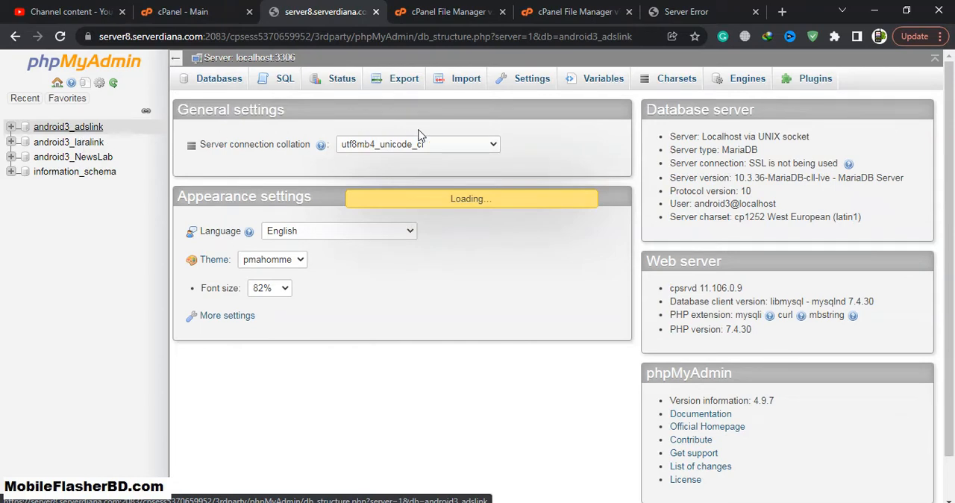
{"action": "left_click", "coordinate": [458, 88]}
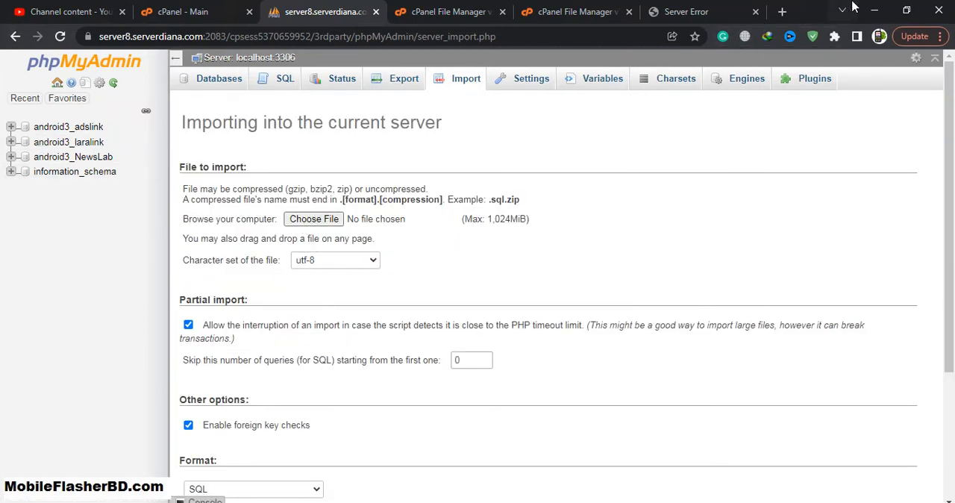
{"action": "left_click", "coordinate": [905, 11]}
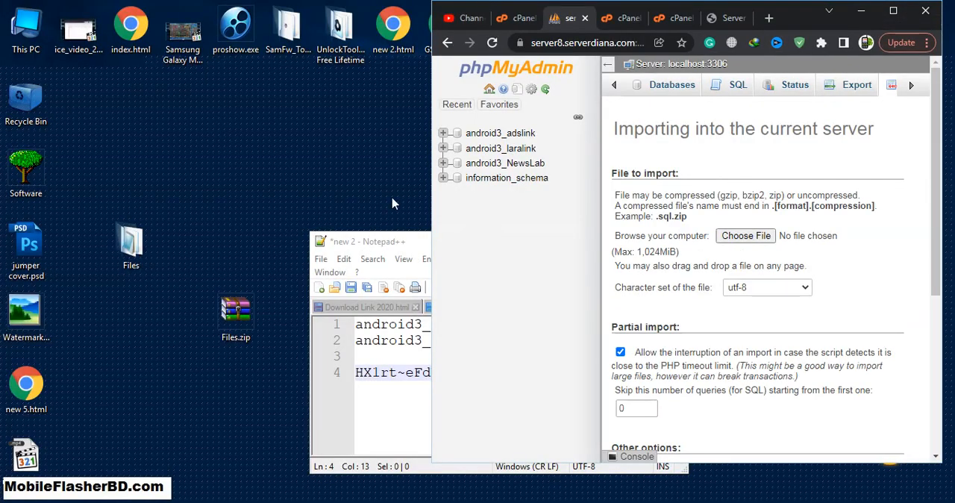
{"action": "left_click", "coordinate": [737, 237]}
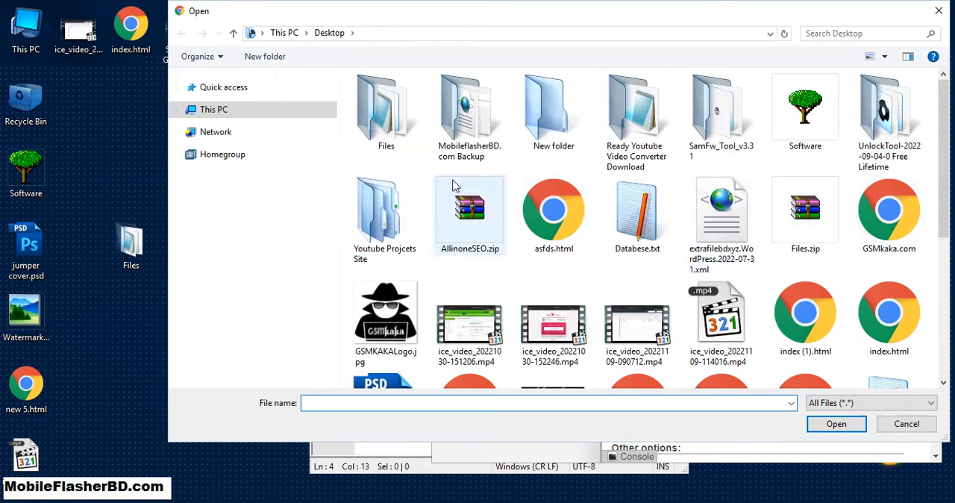
{"action": "double_click", "coordinate": [385, 112]}
{"action": "double_click", "coordinate": [393, 128]}
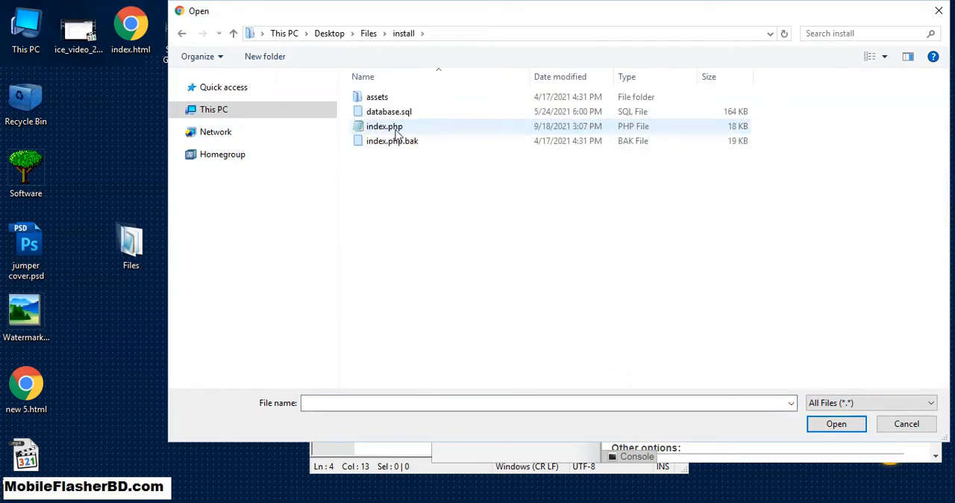
{"action": "double_click", "coordinate": [428, 115]}
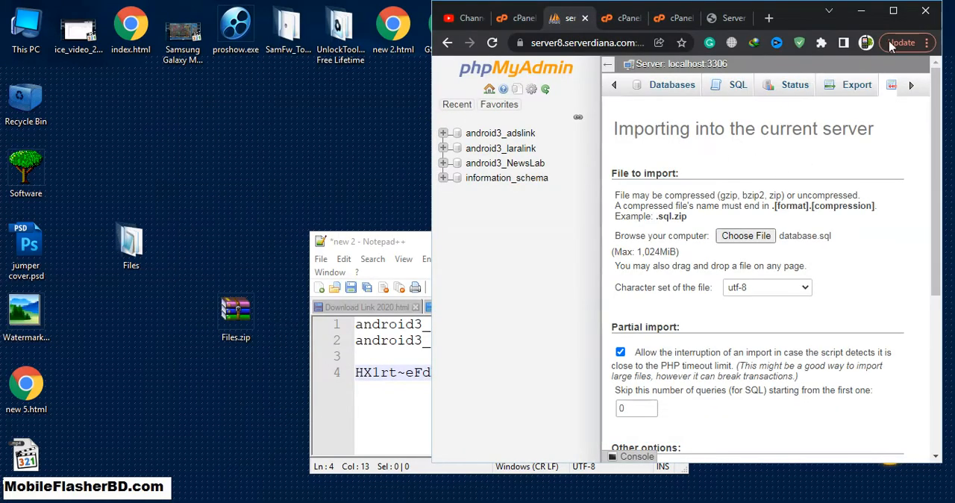
{"action": "left_click", "coordinate": [893, 11]}
{"action": "scroll", "coordinate": [322, 332], "scroll_direction": "down", "scroll_amount": 3}
{"action": "left_click", "coordinate": [206, 448]}
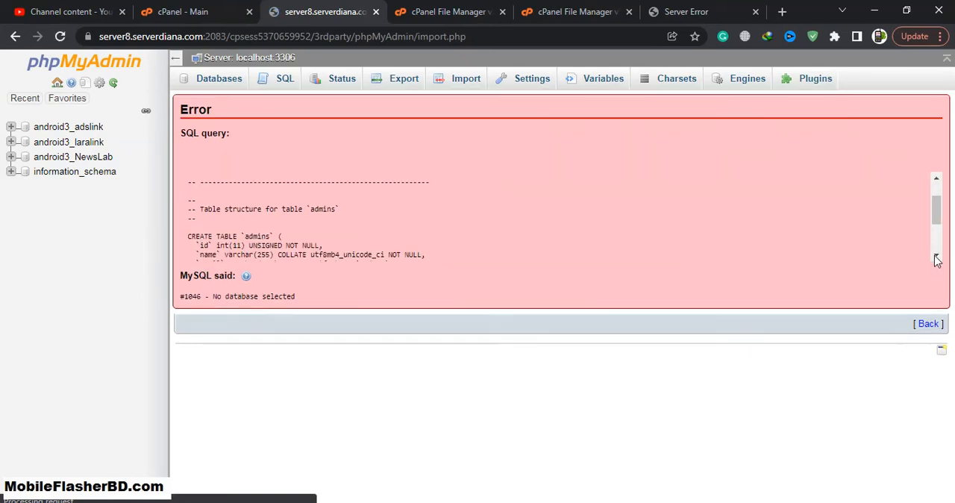
- Read through the failed import's SQL error and open the import page for the android3_adslink database
{"action": "scroll", "coordinate": [936, 248], "scroll_direction": "down", "scroll_amount": 3}
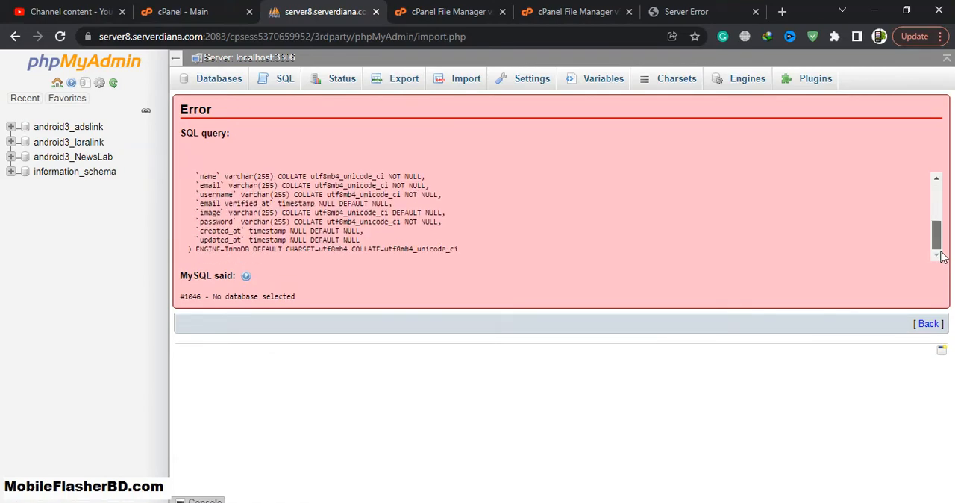
{"action": "scroll", "coordinate": [939, 257], "scroll_direction": "up", "scroll_amount": 3}
{"action": "left_click", "coordinate": [928, 323]}
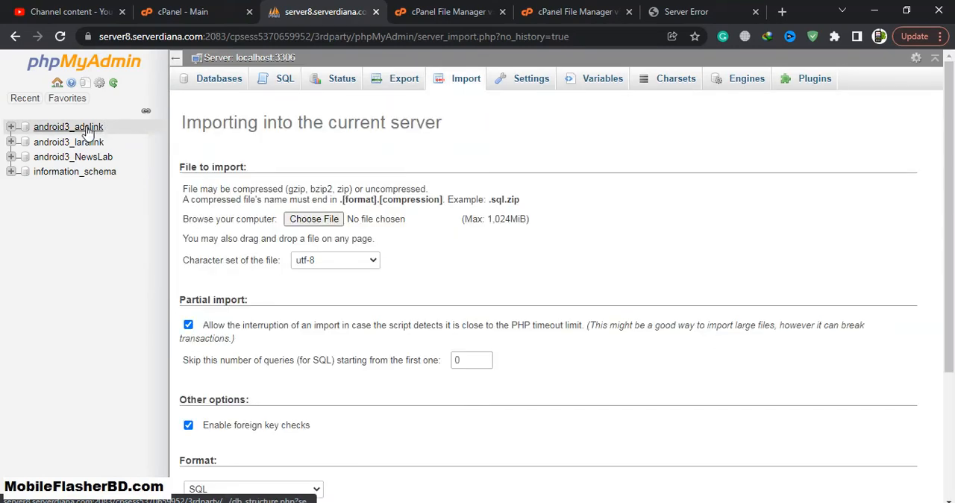
{"action": "left_click", "coordinate": [88, 129]}
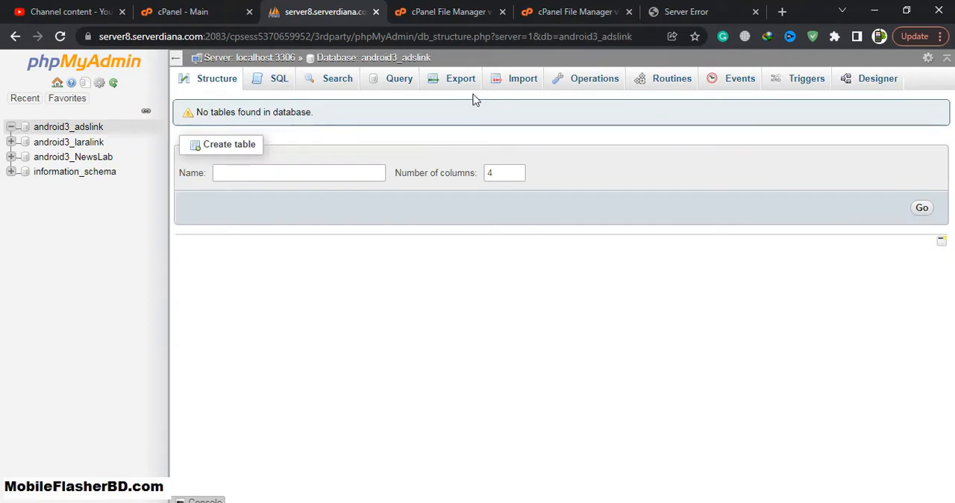
{"action": "left_click", "coordinate": [508, 79]}
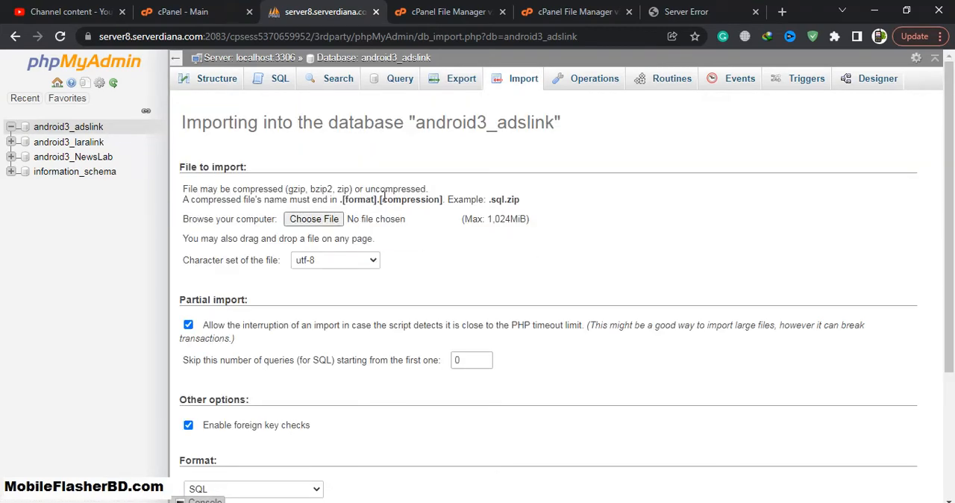
- Reload the extrafilebd.com site and open its installer at extrafilebd.com/install/
{"action": "left_click", "coordinate": [675, 12]}
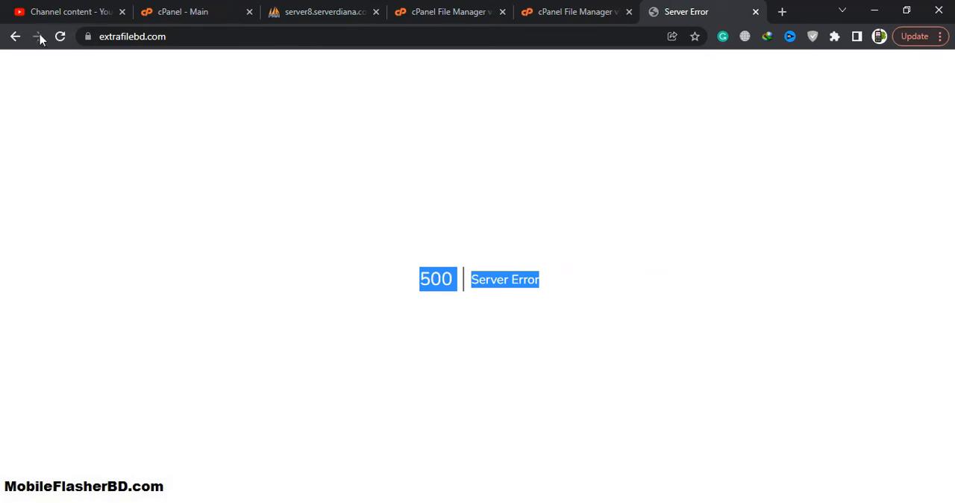
{"action": "left_click", "coordinate": [60, 35]}
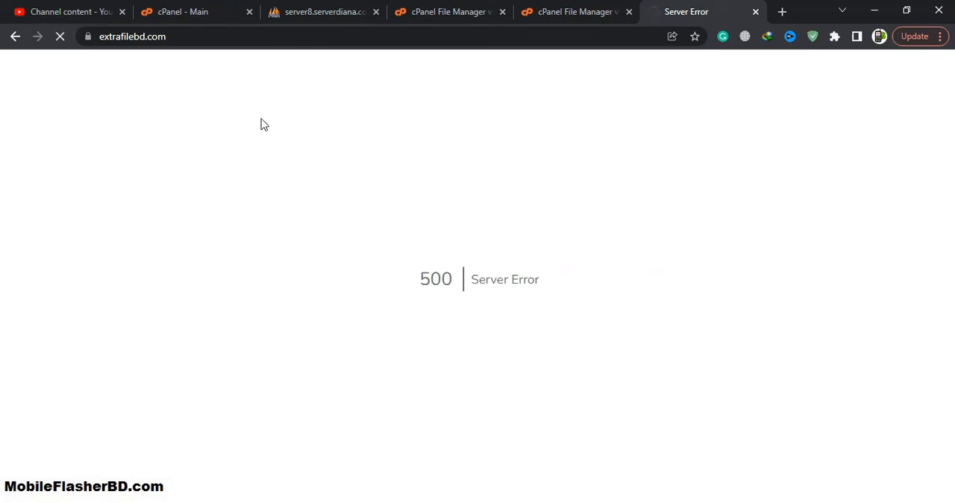
{"action": "left_click", "coordinate": [292, 38]}
{"action": "type", "text": "/insta"}
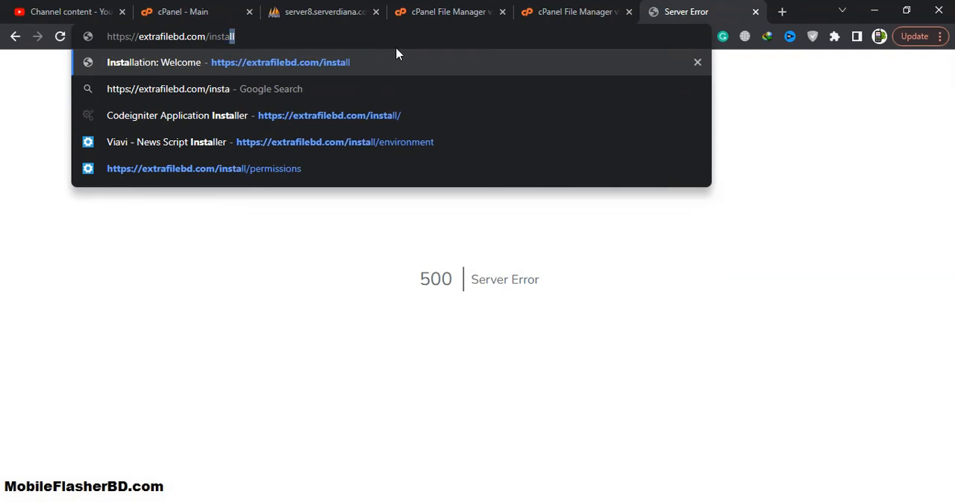
{"action": "type", "text": "ll/"}
{"action": "key", "text": "Return"}
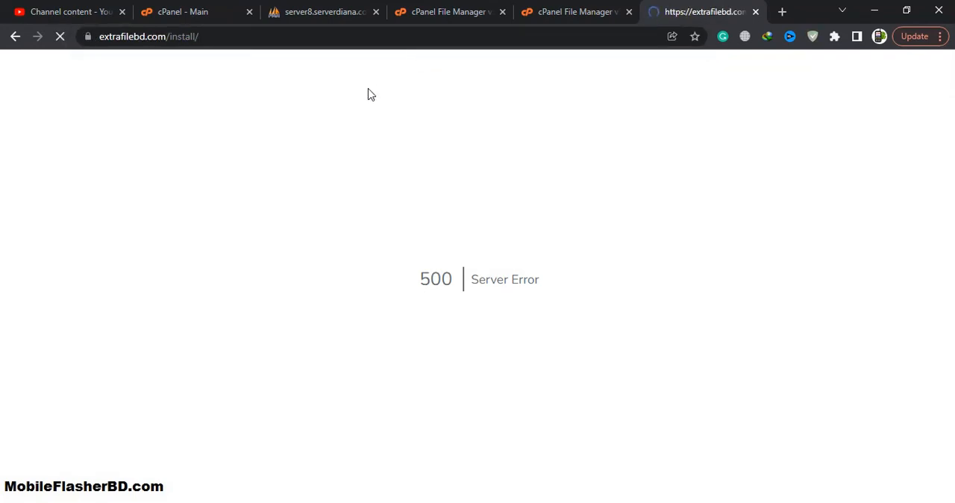
- Agree to the installer's license terms and continue past the server requirements to the file permissions check
{"action": "scroll", "coordinate": [458, 244], "scroll_direction": "down", "scroll_amount": 2}
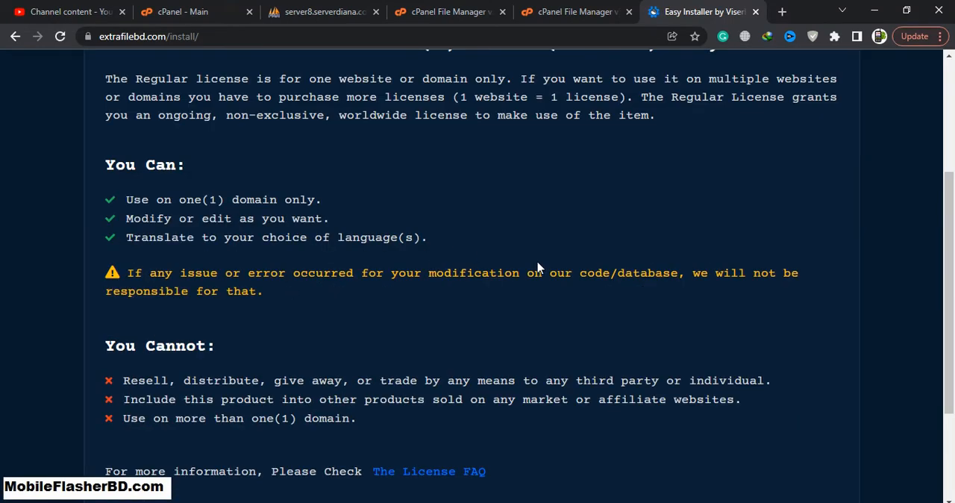
{"action": "scroll", "coordinate": [560, 291], "scroll_direction": "down", "scroll_amount": 2}
{"action": "left_click", "coordinate": [721, 371]}
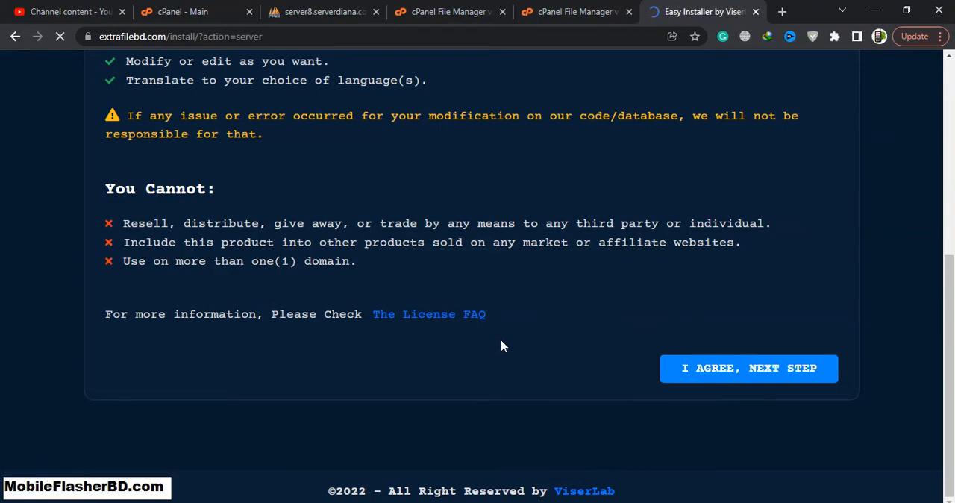
{"action": "scroll", "coordinate": [582, 309], "scroll_direction": "down", "scroll_amount": 8}
{"action": "left_click", "coordinate": [767, 367]}
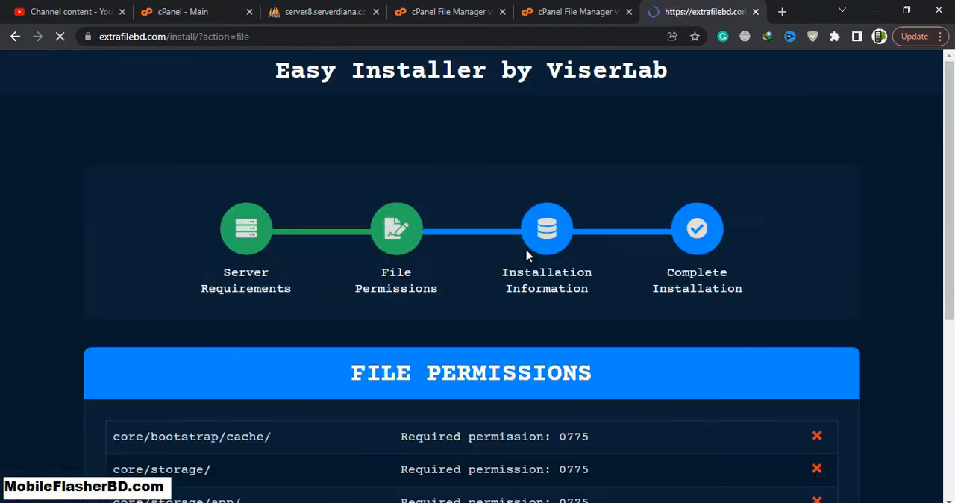
{"action": "scroll", "coordinate": [561, 243], "scroll_direction": "down", "scroll_amount": 4}
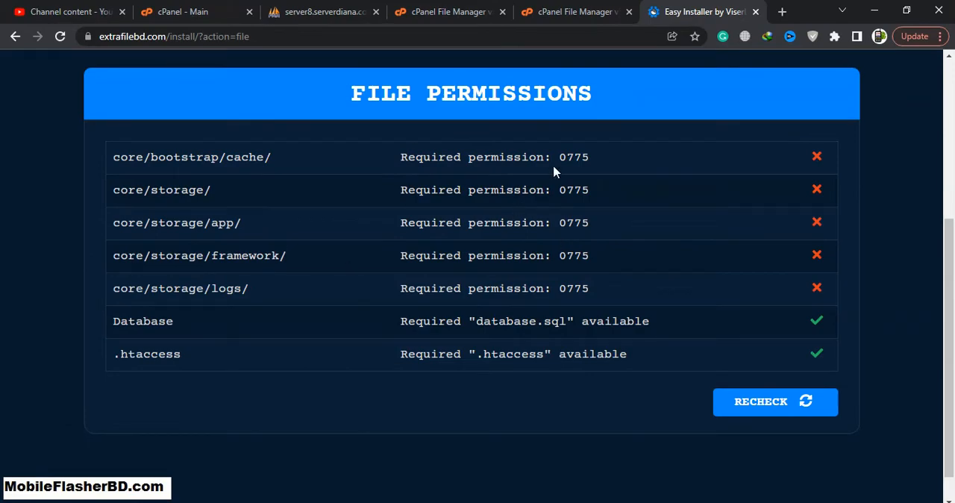
- Move the installer into its own window and place it beside the File Manager with the core folder open
{"action": "left_click_drag", "start_coordinate": [684, 13], "coordinate": [701, 43]}
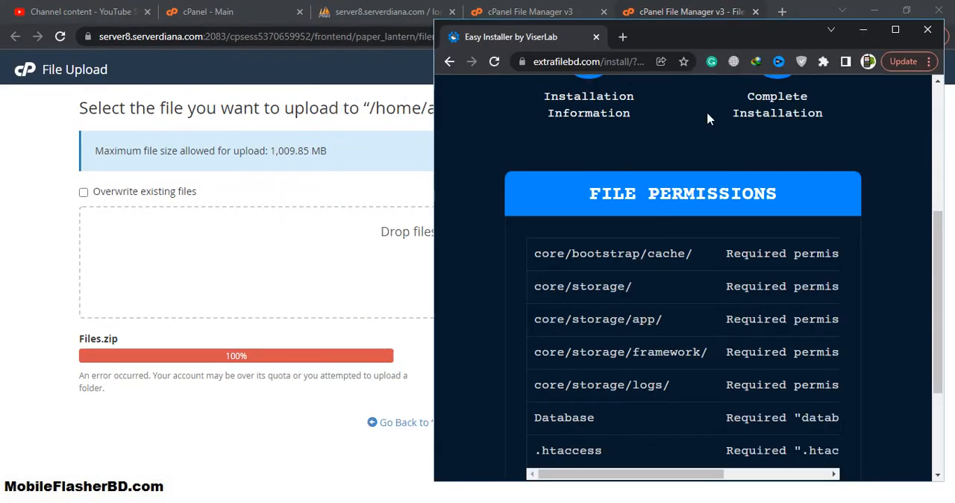
{"action": "left_click", "coordinate": [547, 13]}
{"action": "double_click", "coordinate": [325, 245]}
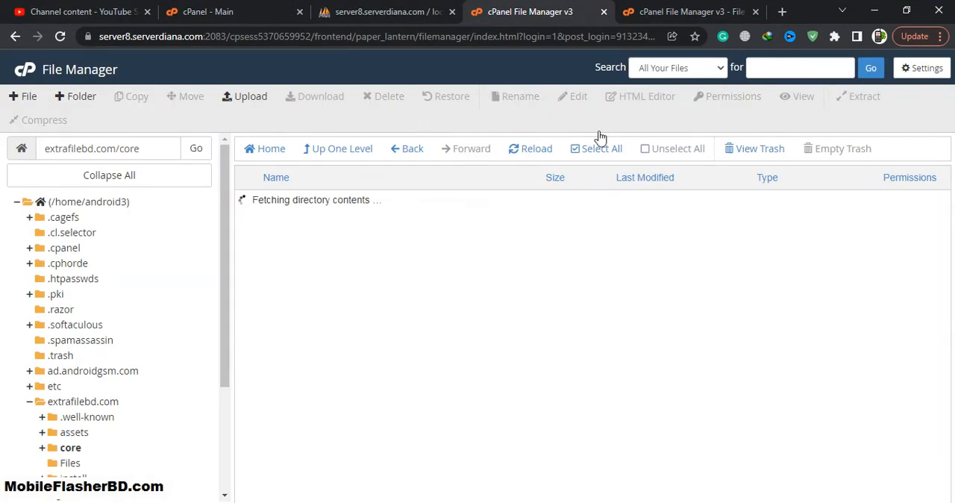
{"action": "left_click", "coordinate": [905, 11]}
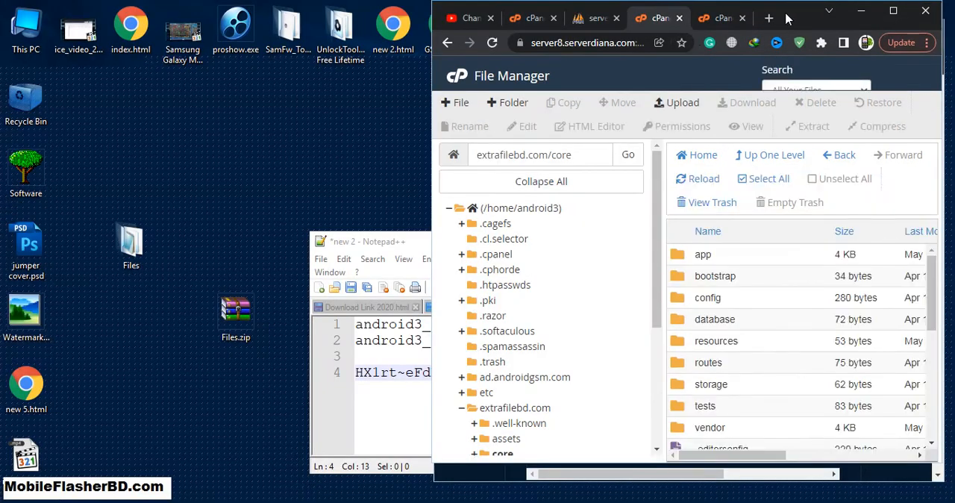
{"action": "left_click_drag", "start_coordinate": [798, 16], "coordinate": [403, 27]}
{"action": "left_click_drag", "start_coordinate": [635, 36], "coordinate": [750, 39]}
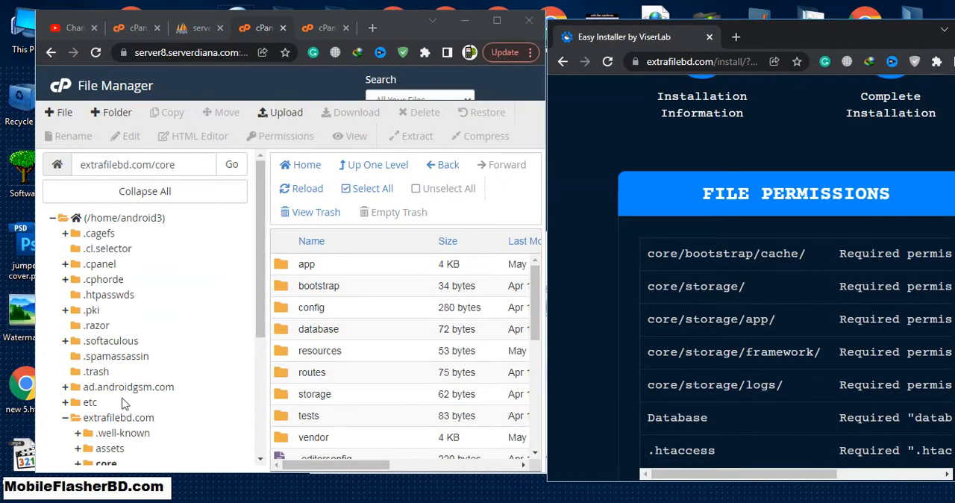
- Expand the core folder in the File Manager's directory tree and enlarge the window to show the permissions column
{"action": "scroll", "coordinate": [123, 402], "scroll_direction": "down", "scroll_amount": 3}
{"action": "left_click", "coordinate": [106, 257]}
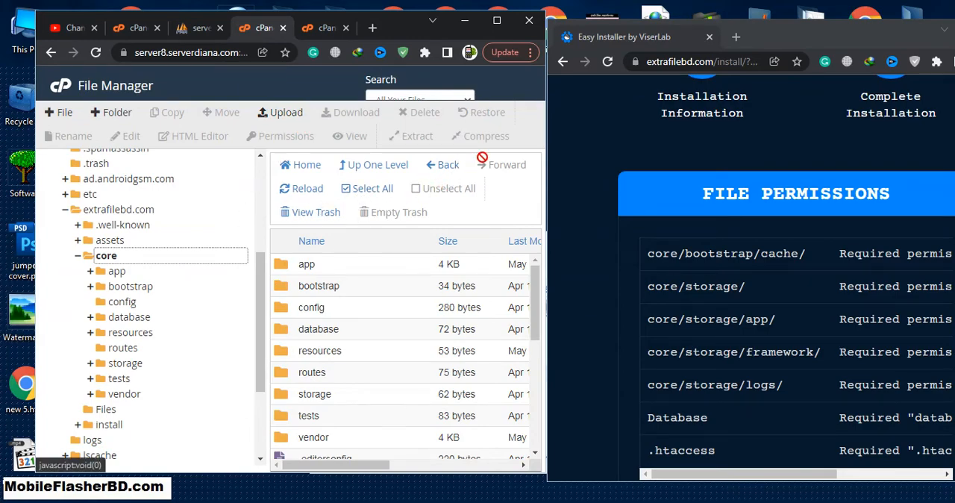
{"action": "left_click_drag", "start_coordinate": [543, 147], "coordinate": [738, 153]}
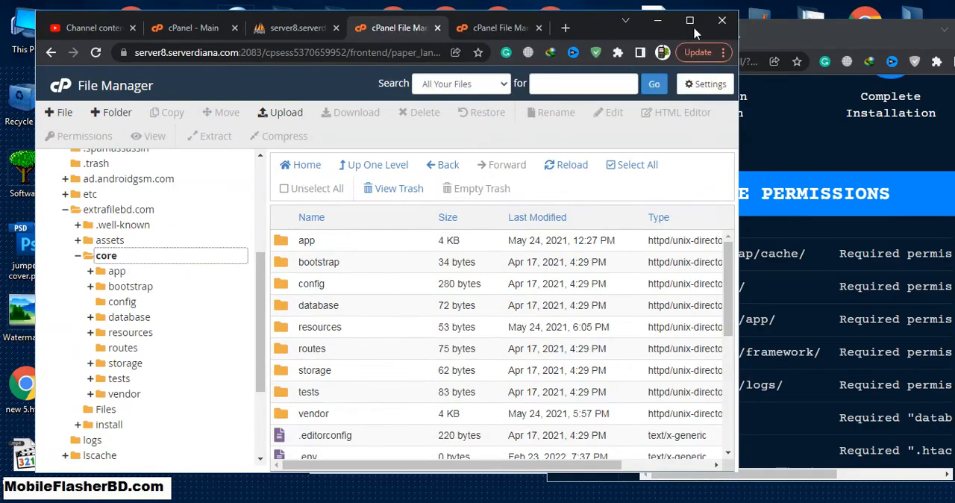
{"action": "left_click", "coordinate": [691, 21]}
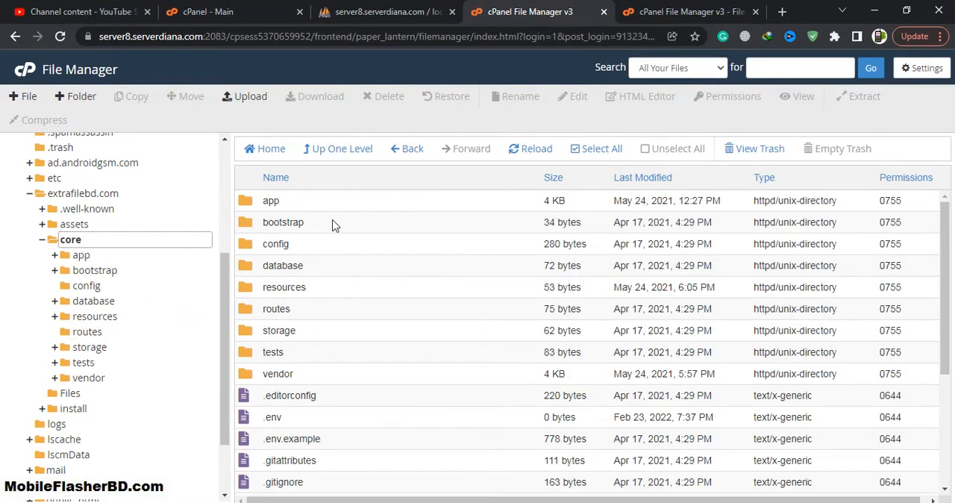
- Apply permissions 755 to the core folder inside extrafilebd.com
{"action": "left_click", "coordinate": [75, 239]}
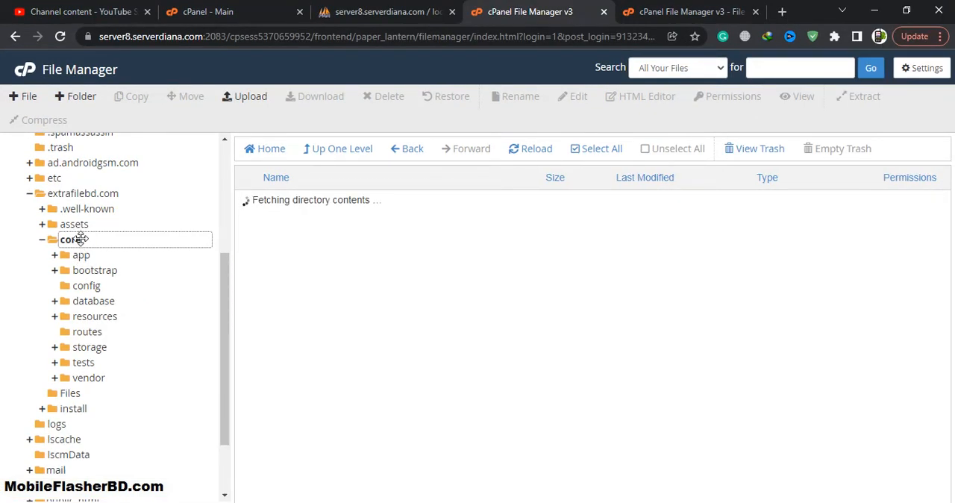
{"action": "left_click", "coordinate": [100, 196]}
{"action": "left_click", "coordinate": [331, 253]}
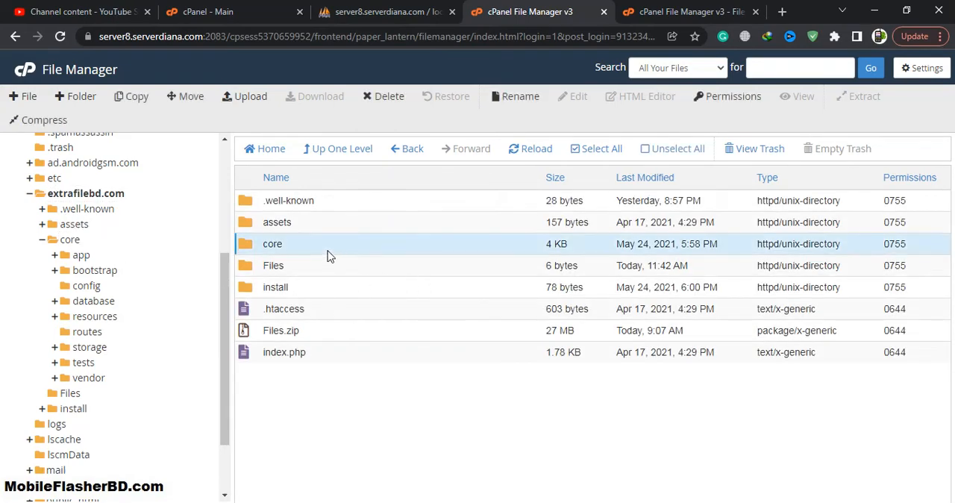
{"action": "left_click", "coordinate": [727, 103]}
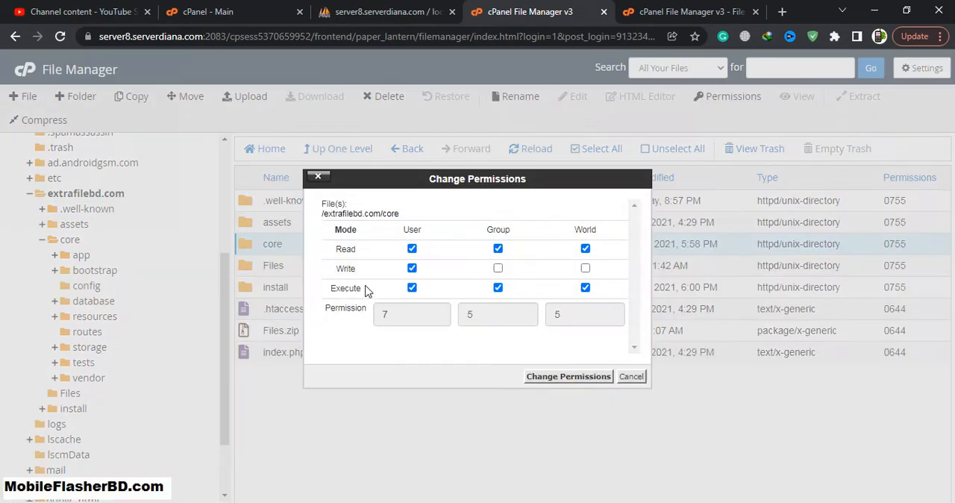
{"action": "left_click", "coordinate": [571, 377]}
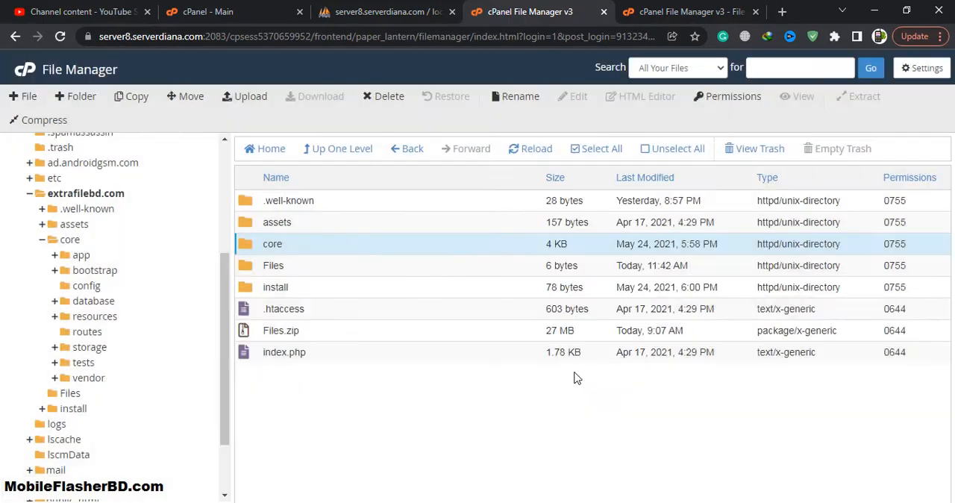
- Reopen the core folder and position the File Manager beside the installer's required permissions list
{"action": "double_click", "coordinate": [303, 247]}
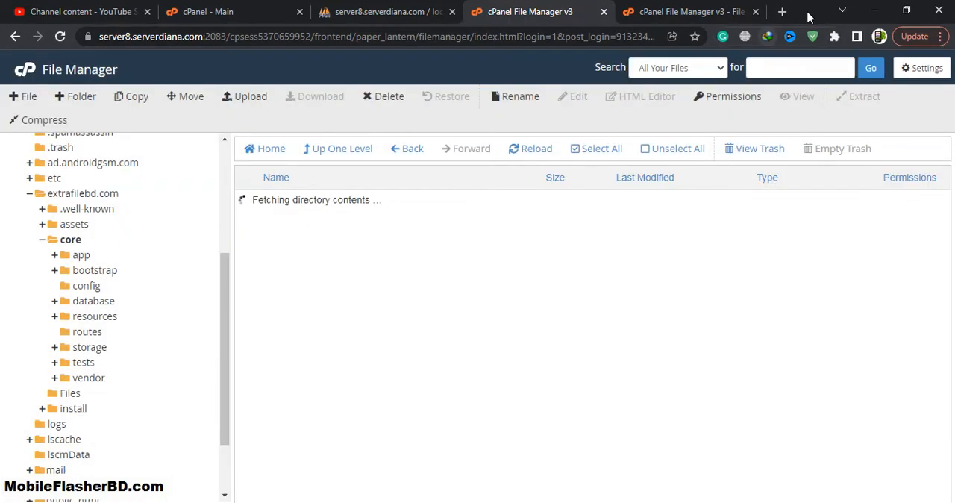
{"action": "left_click", "coordinate": [905, 10]}
{"action": "left_click_drag", "start_coordinate": [594, 28], "coordinate": [497, 26]}
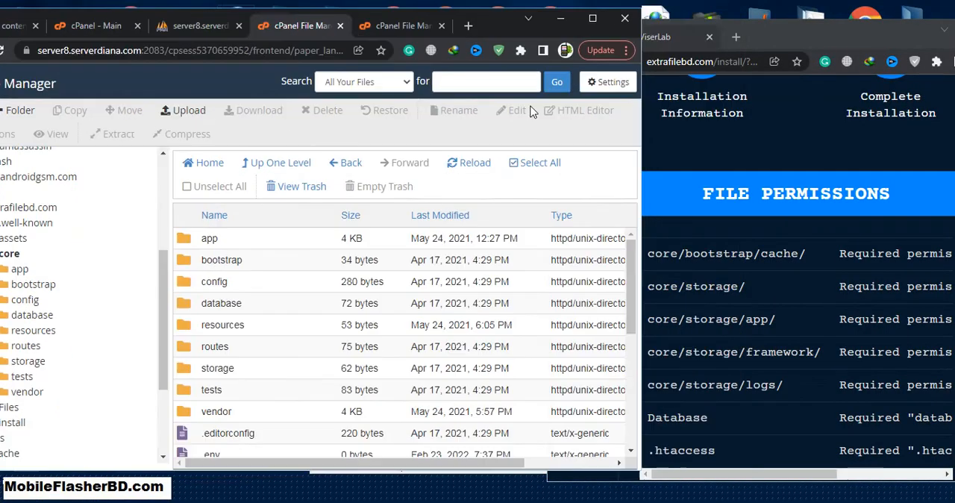
- Grant the group write permission on the bootstrap folder inside core
{"action": "left_click", "coordinate": [268, 265]}
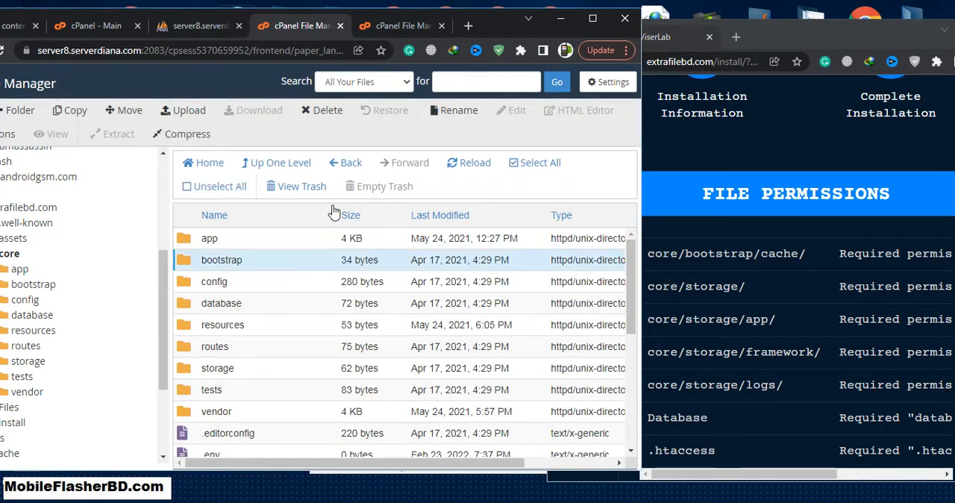
{"action": "left_click", "coordinate": [7, 134]}
{"action": "left_click", "coordinate": [309, 256]}
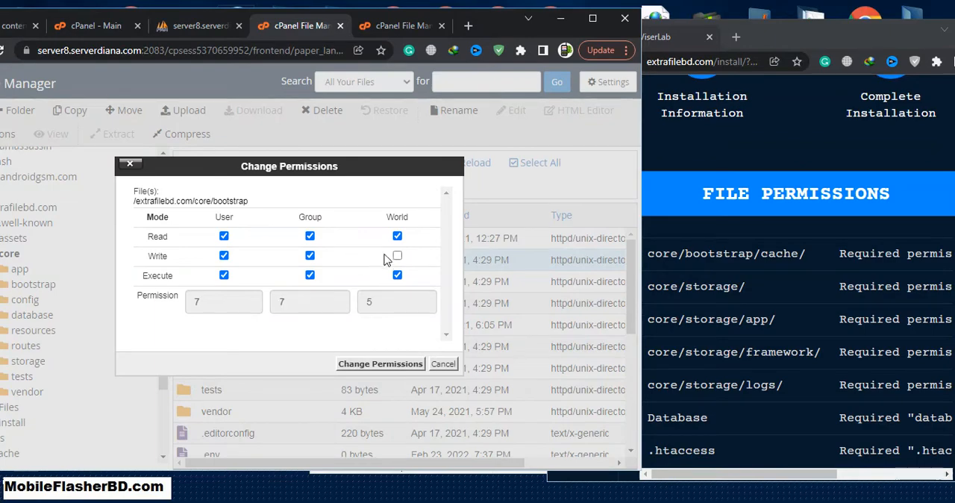
{"action": "left_click", "coordinate": [381, 364]}
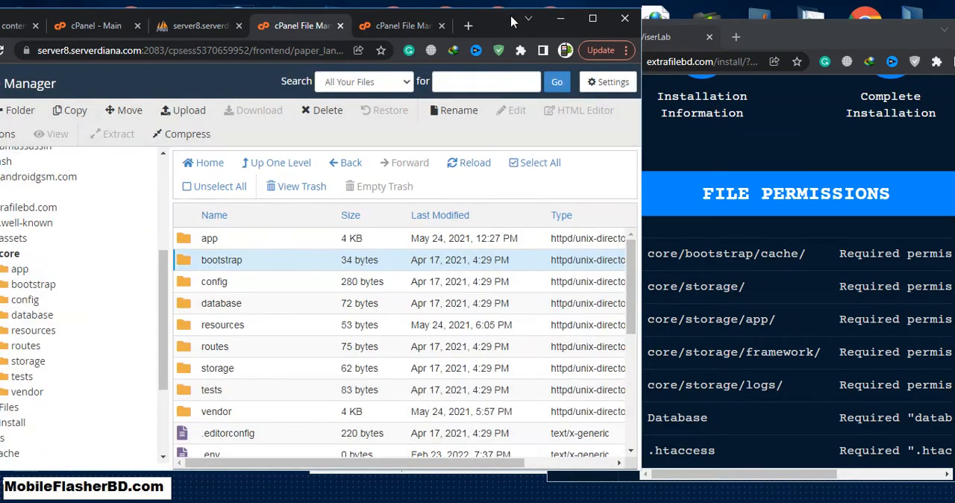
- Open the bootstrap folder and grant the group write permission on its cache subfolder
{"action": "left_click_drag", "start_coordinate": [794, 46], "coordinate": [852, 32]}
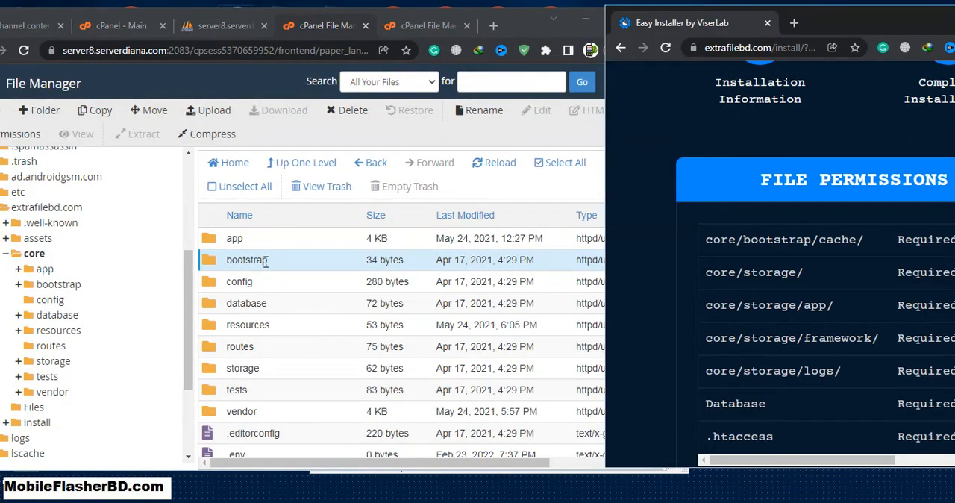
{"action": "double_click", "coordinate": [319, 266]}
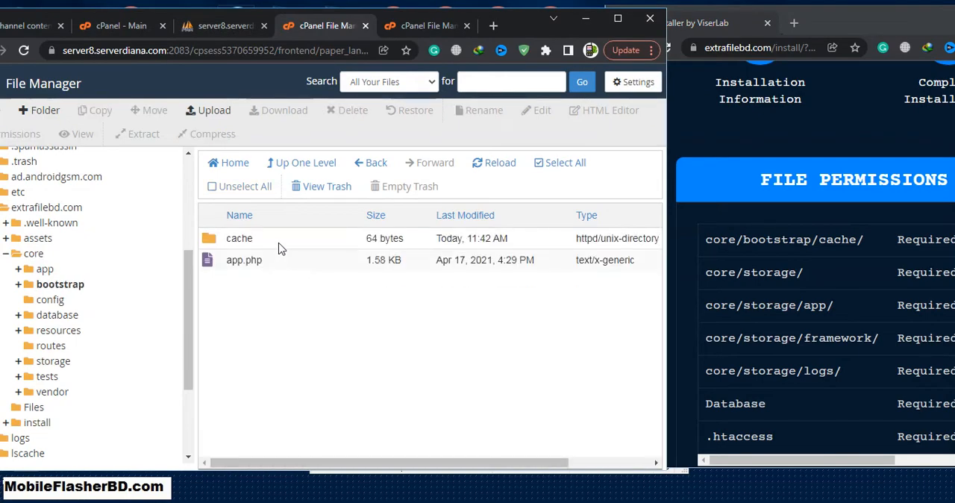
{"action": "left_click", "coordinate": [281, 243]}
{"action": "left_click", "coordinate": [22, 136]}
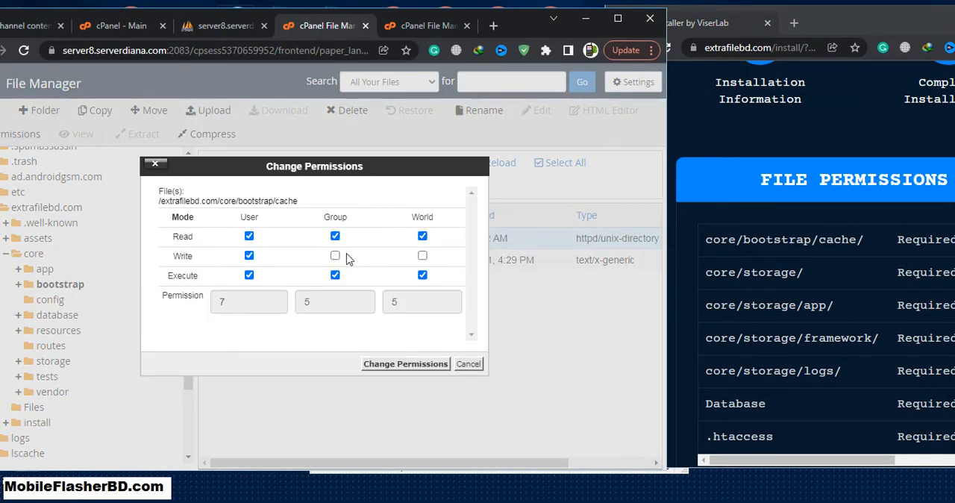
{"action": "left_click", "coordinate": [431, 366]}
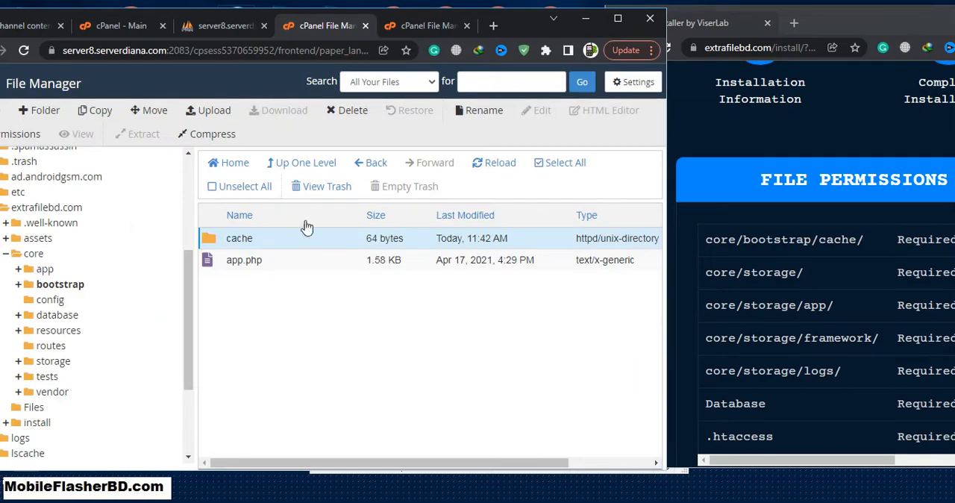
- Return to the core folder and grant the group write permission on the storage folder
{"action": "left_click", "coordinate": [307, 166]}
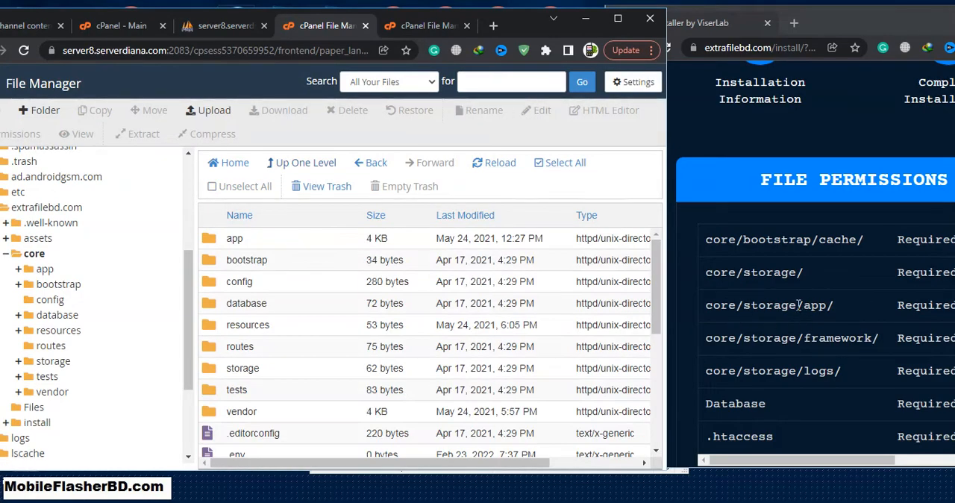
{"action": "left_click", "coordinate": [248, 367]}
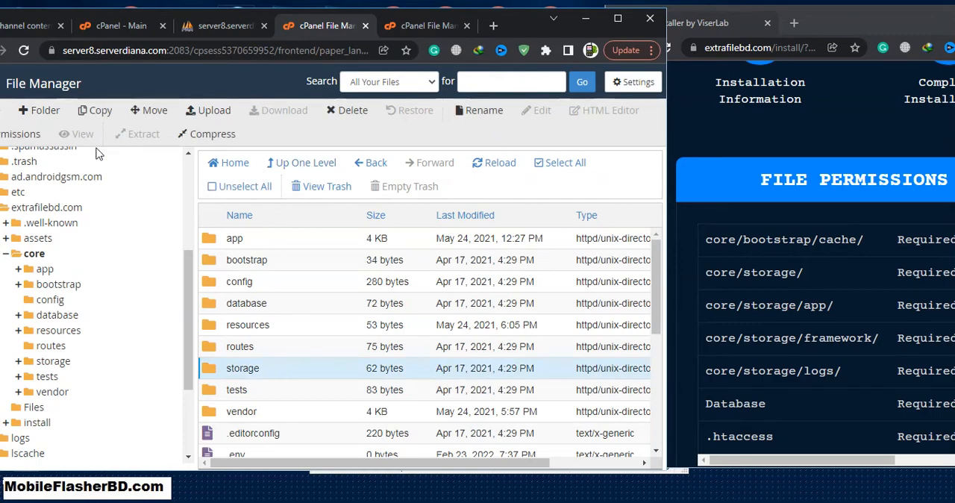
{"action": "left_click", "coordinate": [22, 134]}
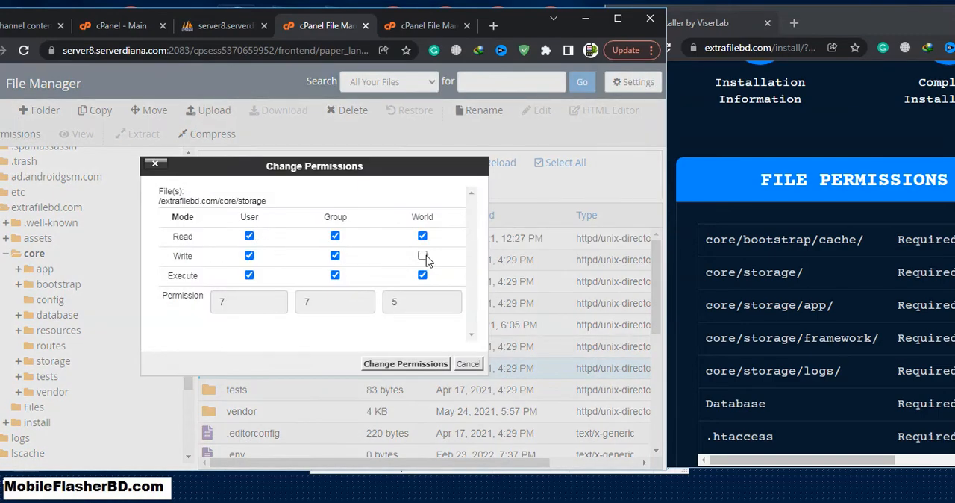
{"action": "left_click", "coordinate": [414, 364]}
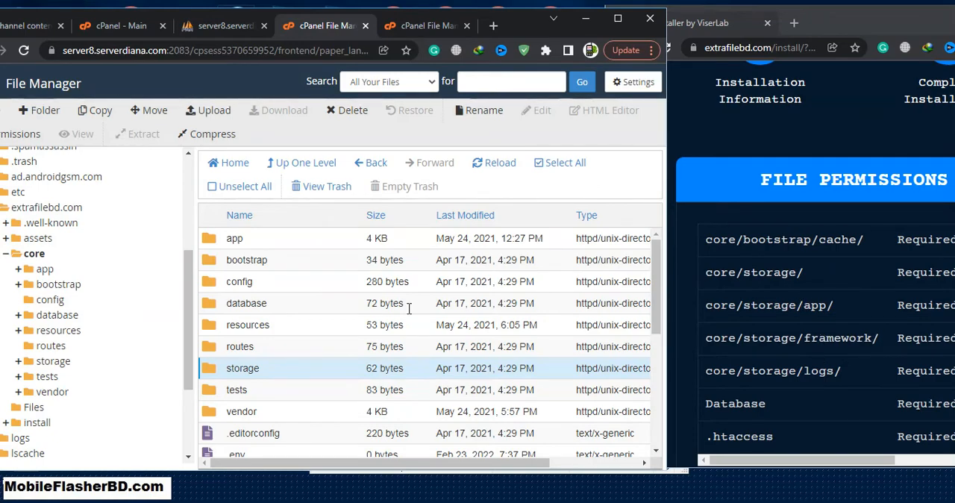
- Open the storage folder and set the permissions of its app subfolder to 777
{"action": "double_click", "coordinate": [261, 365]}
{"action": "double_click", "coordinate": [381, 373]}
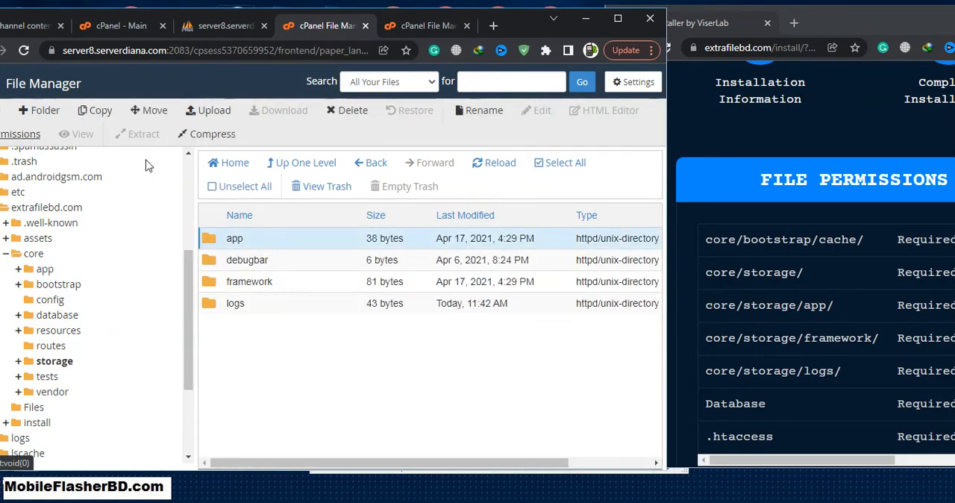
{"action": "left_click", "coordinate": [23, 133]}
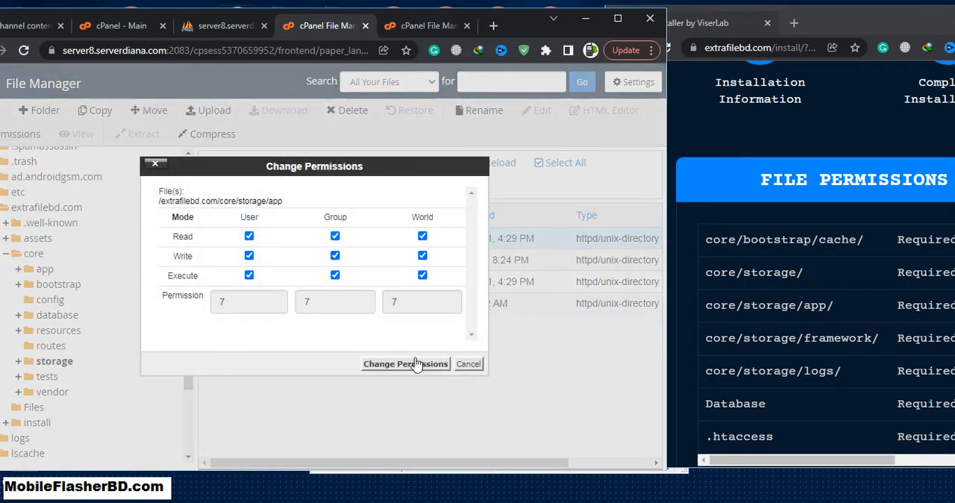
{"action": "left_click", "coordinate": [416, 363]}
- Set the permissions of the framework folder inside storage to 777
{"action": "left_click", "coordinate": [277, 287]}
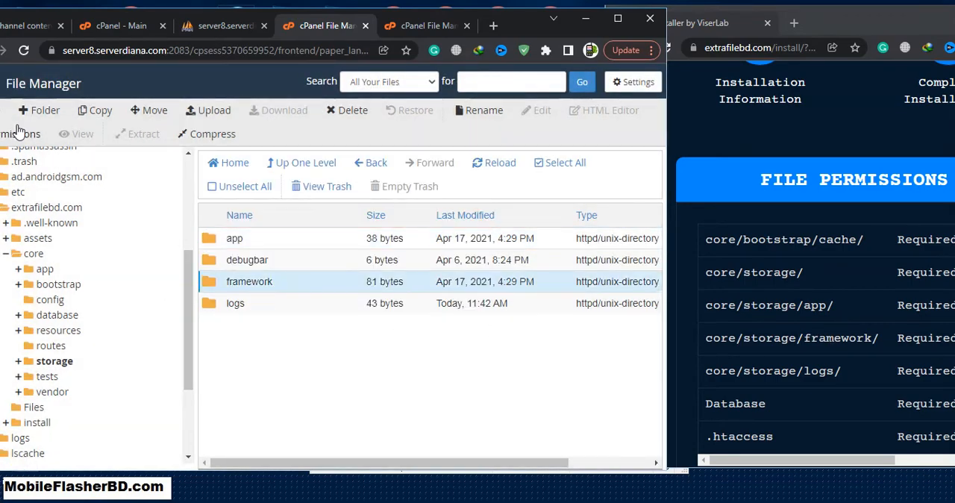
{"action": "left_click", "coordinate": [21, 133]}
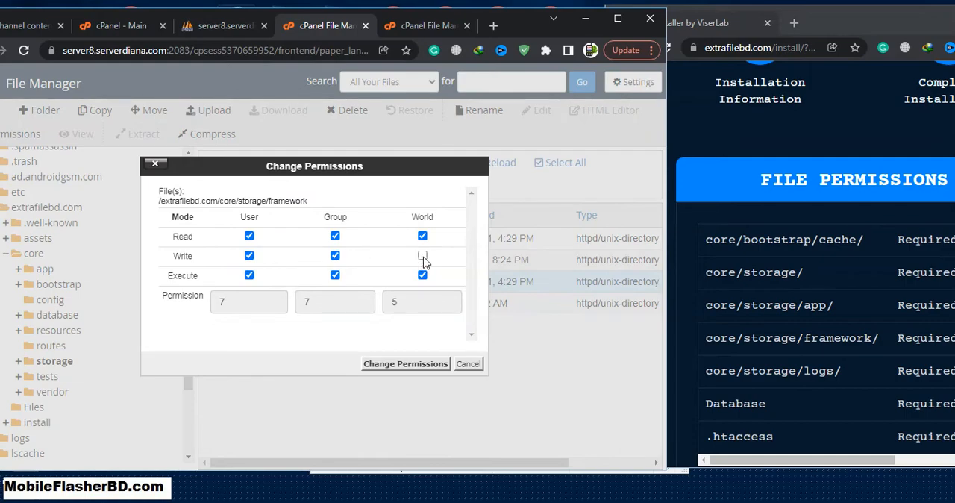
{"action": "left_click", "coordinate": [422, 256]}
{"action": "left_click", "coordinate": [426, 365]}
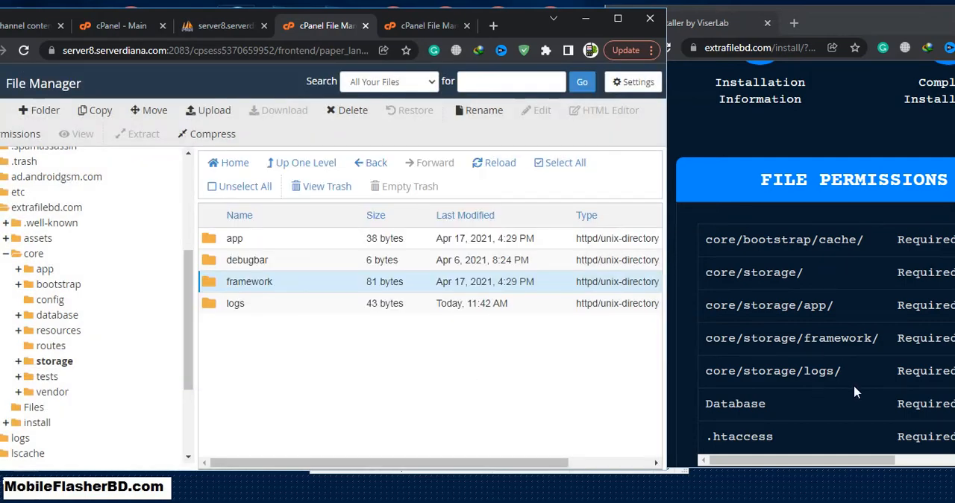
- Grant group and world write permission on the logs folder inside storage
{"action": "left_click", "coordinate": [266, 303]}
{"action": "left_click", "coordinate": [21, 133]}
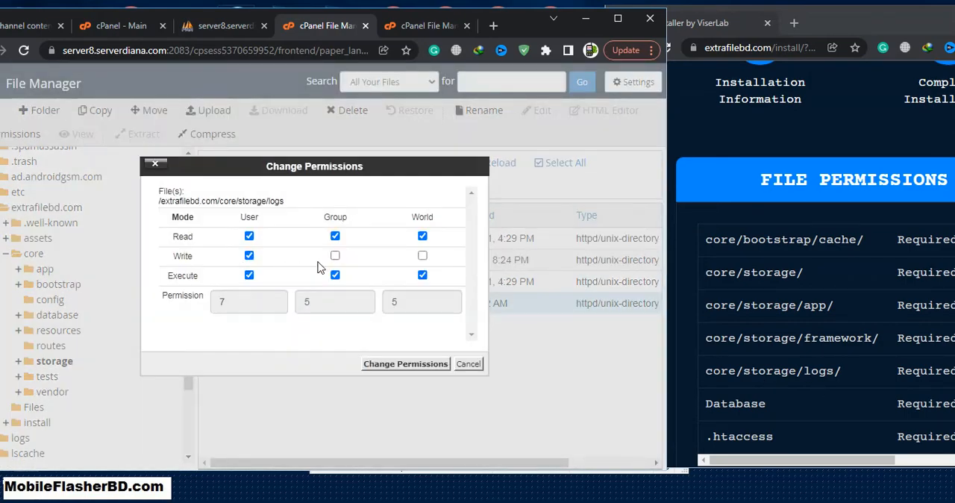
{"action": "left_click", "coordinate": [423, 256]}
{"action": "left_click", "coordinate": [403, 364]}
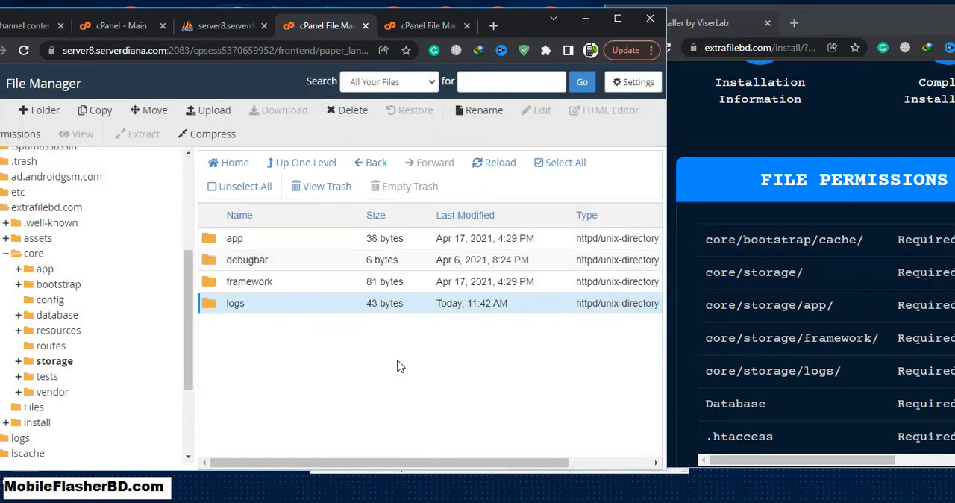
- Return to the core folder and grant the group write permission on the database folder
{"action": "scroll", "coordinate": [869, 336], "scroll_direction": "down", "scroll_amount": 1}
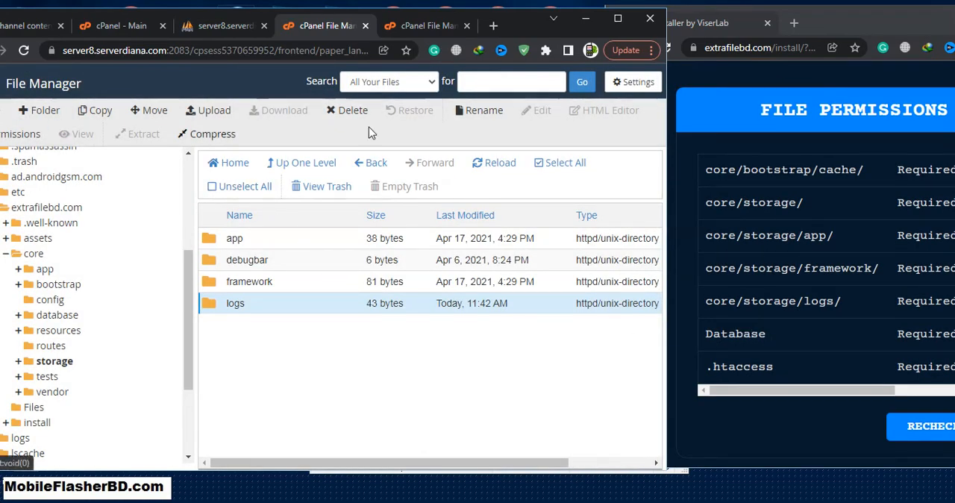
{"action": "left_click", "coordinate": [324, 167]}
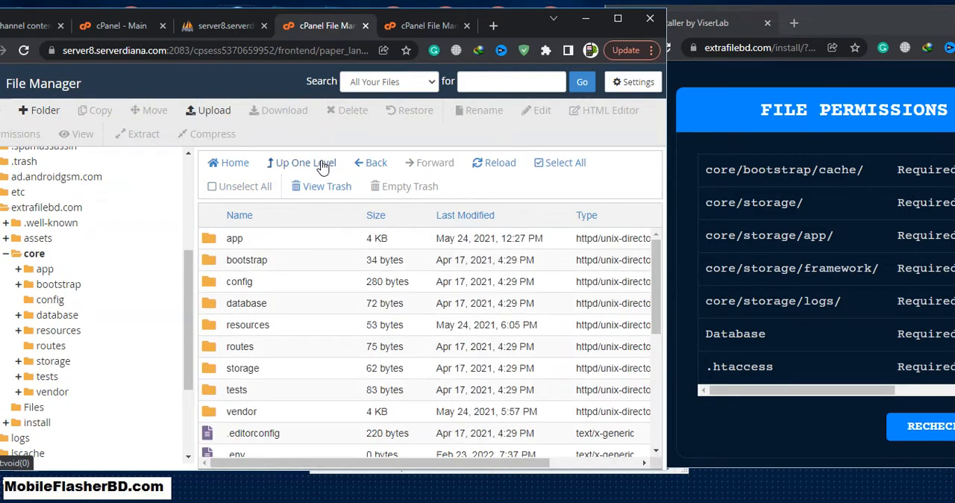
{"action": "left_click", "coordinate": [294, 310]}
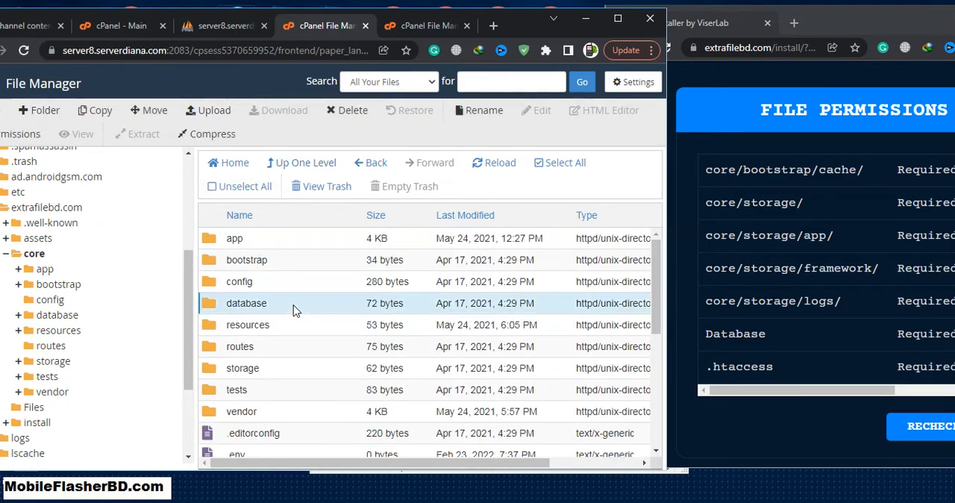
{"action": "left_click", "coordinate": [19, 137]}
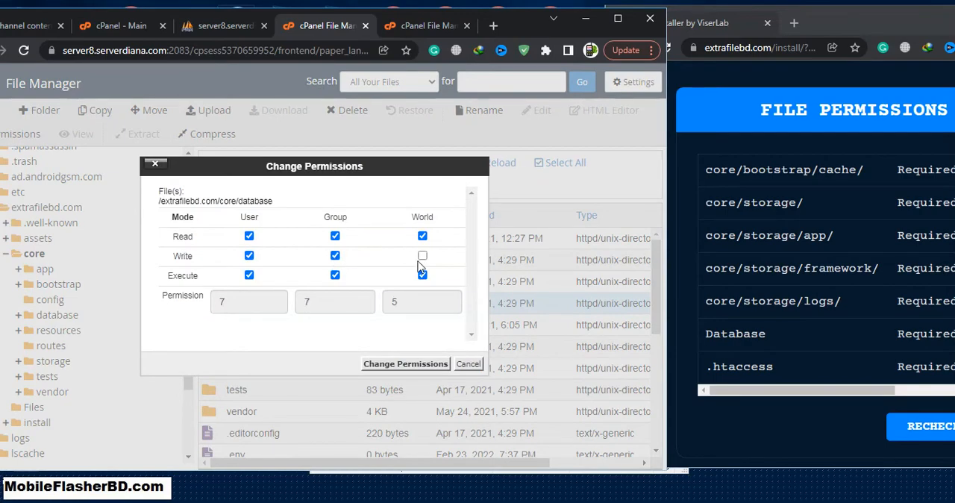
{"action": "left_click", "coordinate": [425, 364]}
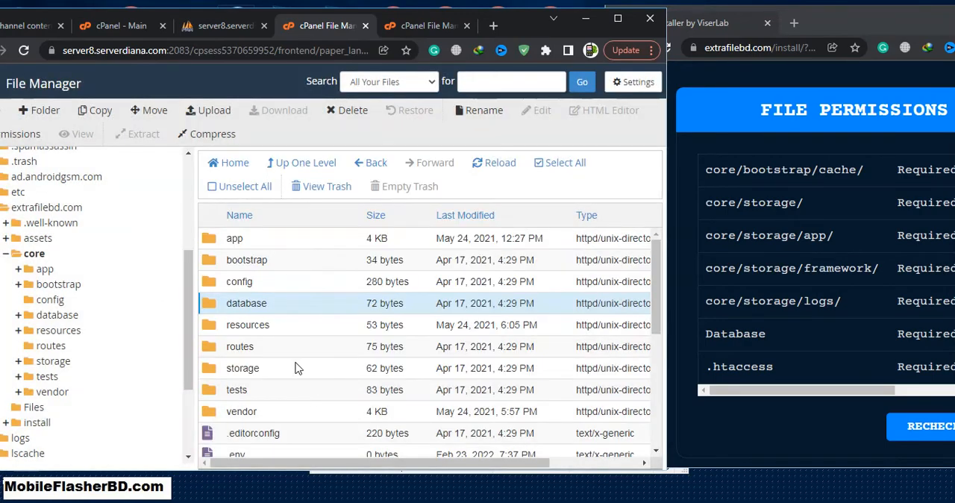
{"action": "scroll", "coordinate": [733, 338], "scroll_direction": "down", "scroll_amount": 1}
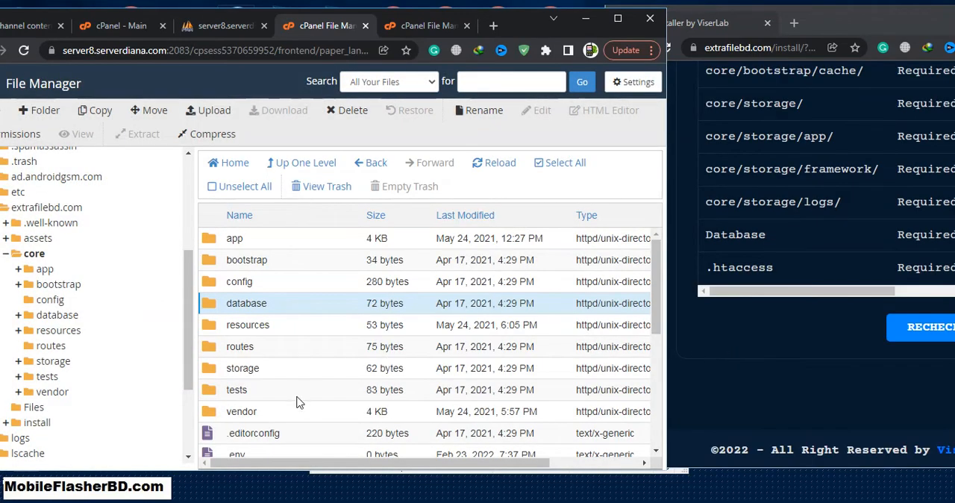
{"action": "scroll", "coordinate": [298, 397], "scroll_direction": "down", "scroll_amount": 3}
{"action": "scroll", "coordinate": [303, 395], "scroll_direction": "up", "scroll_amount": 1}
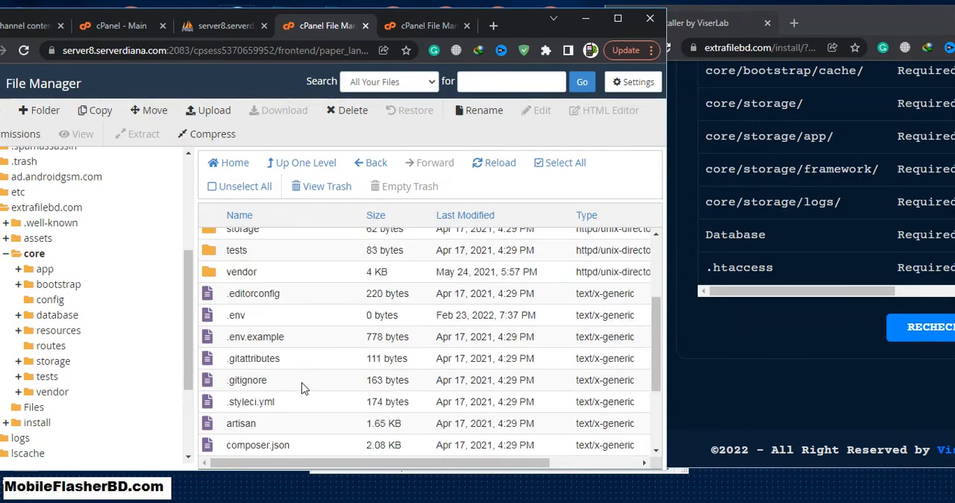
{"action": "scroll", "coordinate": [305, 384], "scroll_direction": "down", "scroll_amount": 2}
{"action": "scroll", "coordinate": [314, 367], "scroll_direction": "up", "scroll_amount": 1}
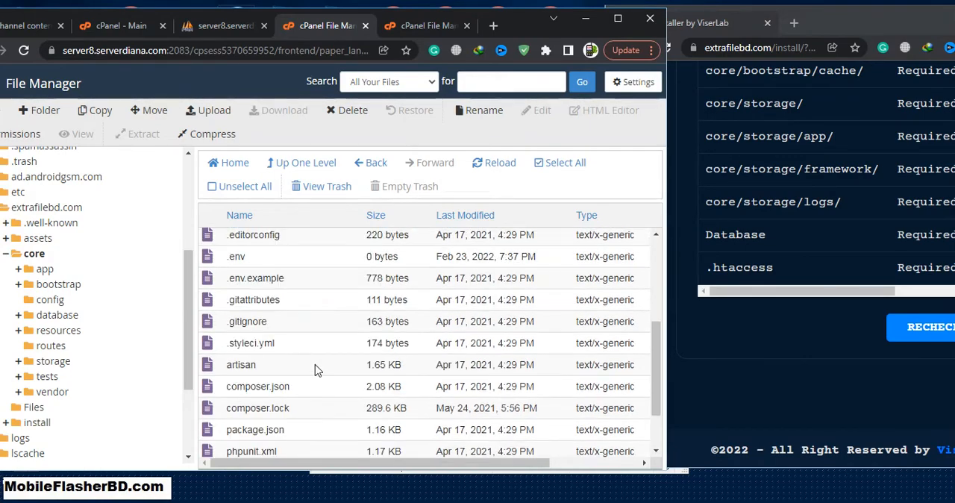
- Bring the installer window forward, maximize it and recheck the required file permissions
{"action": "mouse_move", "coordinate": [877, 291]}
{"action": "left_mouse_down"}
{"action": "mouse_move", "coordinate": [954, 291]}
{"action": "mouse_move", "coordinate": [861, 287]}
{"action": "left_mouse_up"}
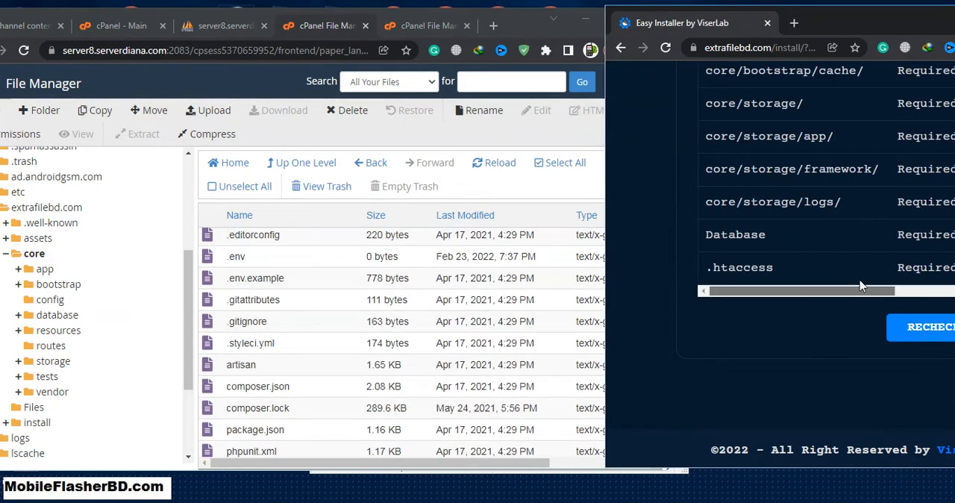
{"action": "left_click_drag", "start_coordinate": [790, 24], "coordinate": [489, 36]}
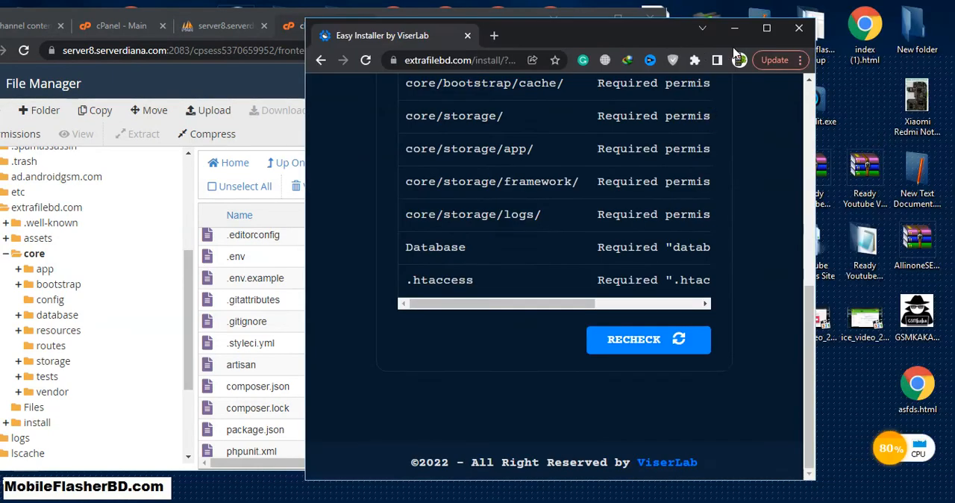
{"action": "left_click", "coordinate": [766, 28]}
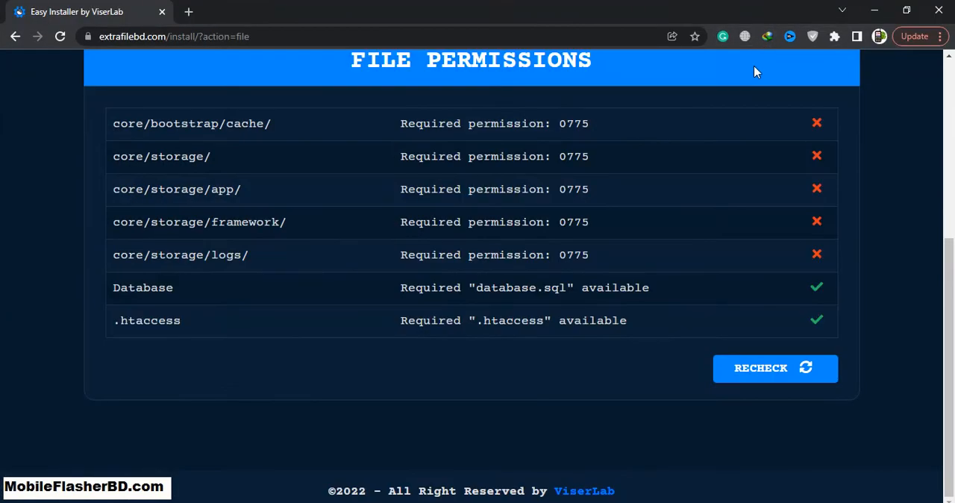
{"action": "left_click", "coordinate": [774, 365]}
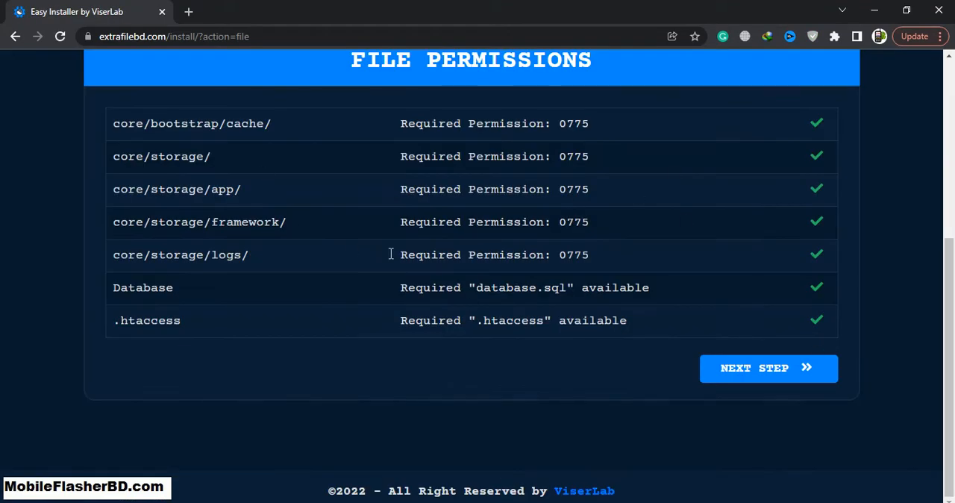
- Continue to the installation information page and fill both Purchase Verification fields with arbitrary text
{"action": "left_click", "coordinate": [757, 370]}
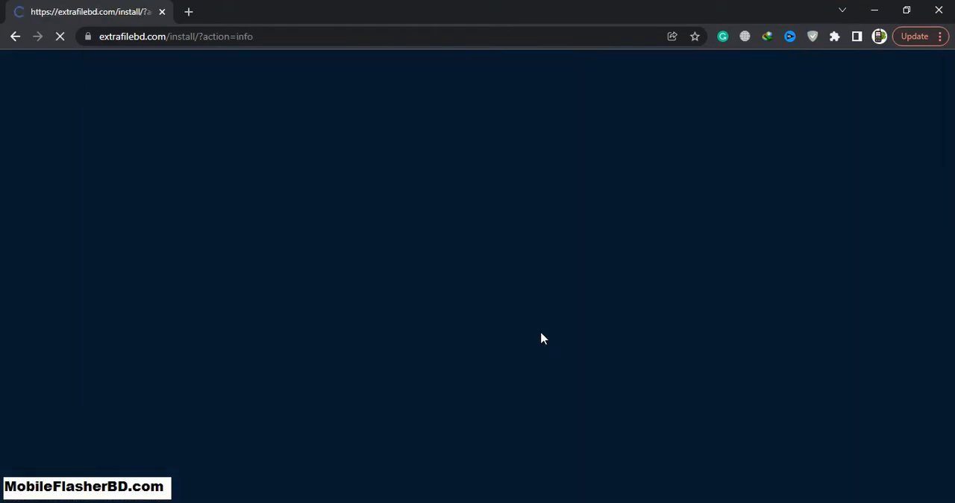
{"action": "scroll", "coordinate": [567, 335], "scroll_direction": "down", "scroll_amount": 4}
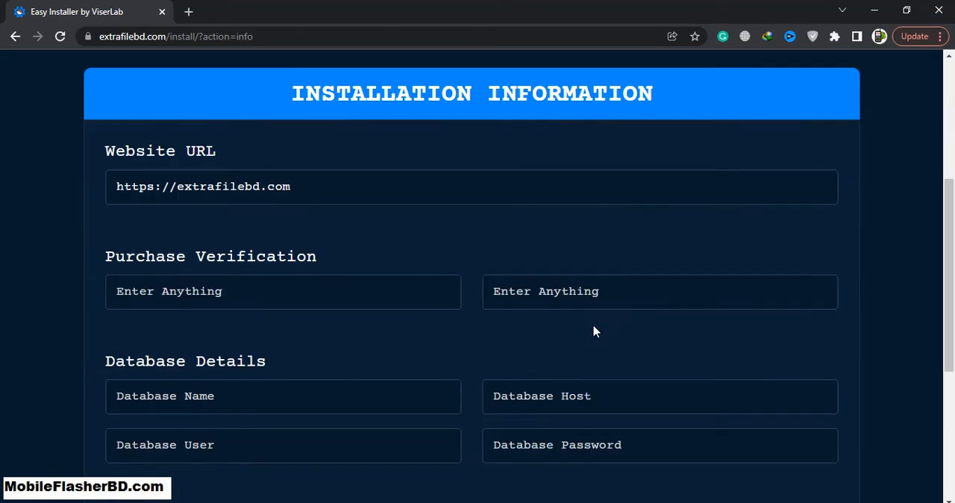
{"action": "left_click", "coordinate": [357, 294]}
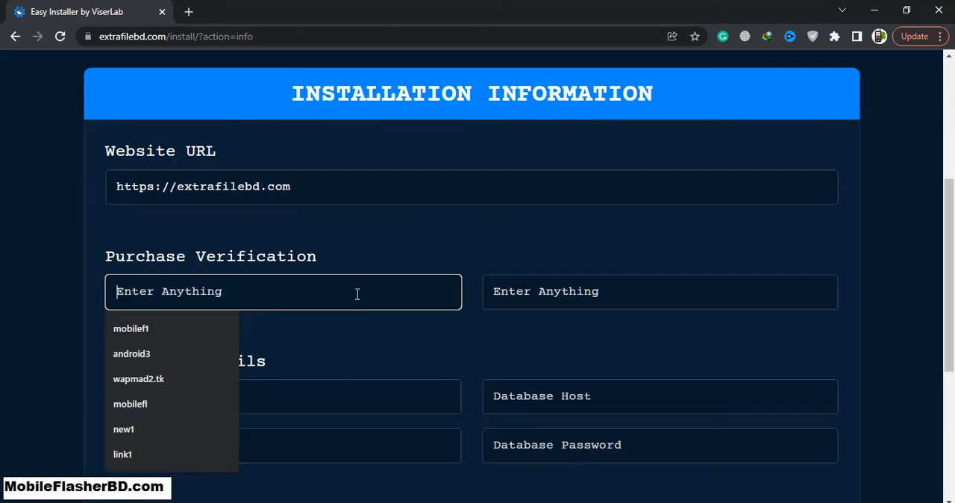
{"action": "type", "text": "aesdhfjdfsdg"}
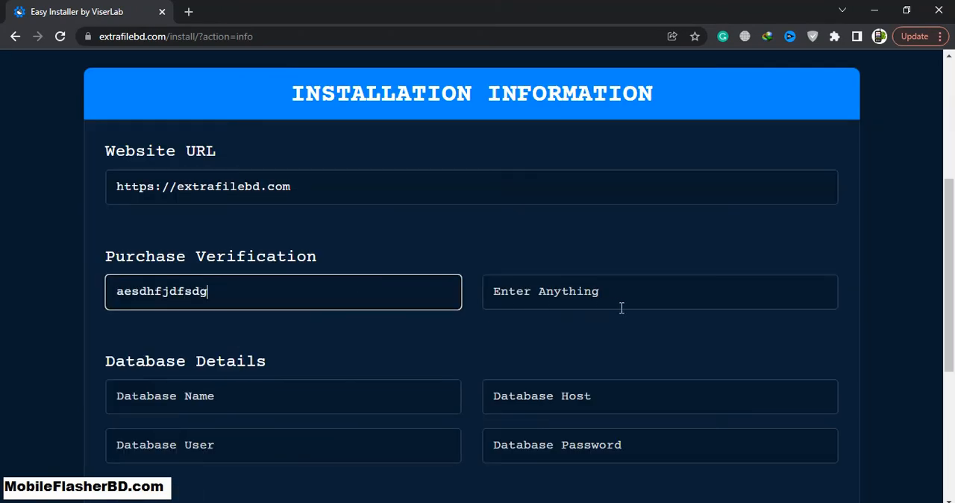
{"action": "left_click", "coordinate": [620, 308]}
{"action": "type", "text": "sdfdsdsgdgfdgfd"}
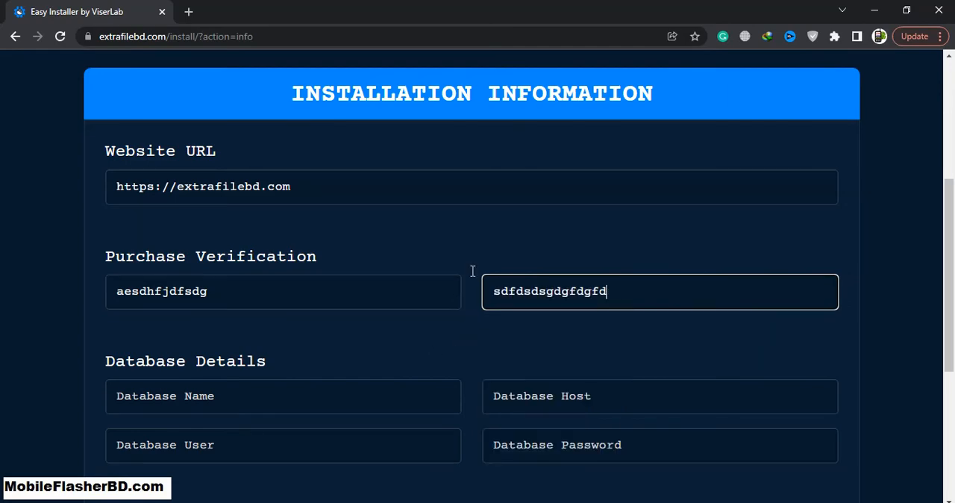
- Arrange the installer window beside the Notepad++ notes and copy android3_adslink from them into the Database Name field
{"action": "left_click_drag", "start_coordinate": [694, 14], "coordinate": [723, 29]}
{"action": "scroll", "coordinate": [746, 194], "scroll_direction": "down", "scroll_amount": 4}
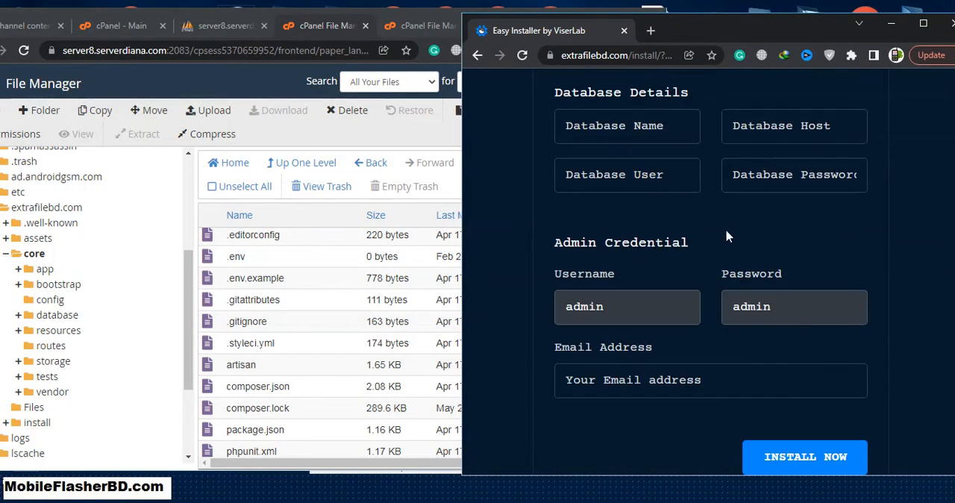
{"action": "scroll", "coordinate": [728, 236], "scroll_direction": "up", "scroll_amount": 1}
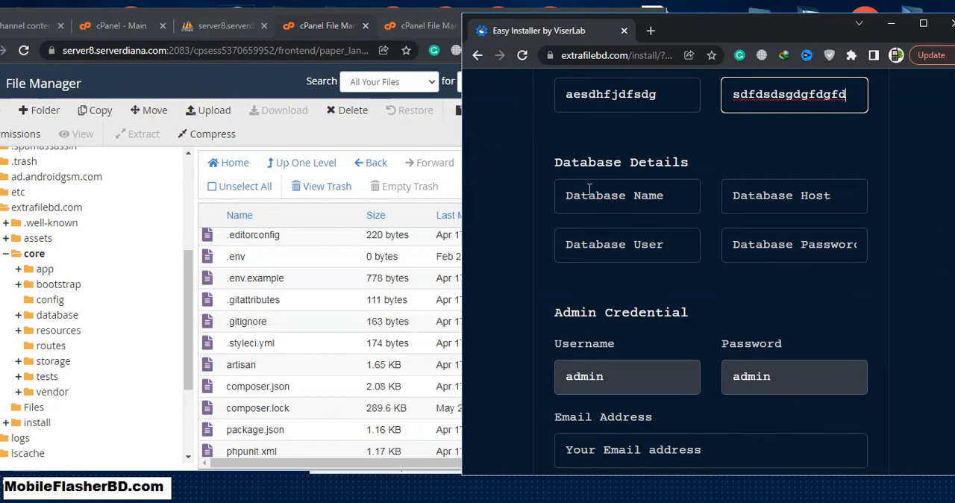
{"action": "left_click", "coordinate": [157, 472]}
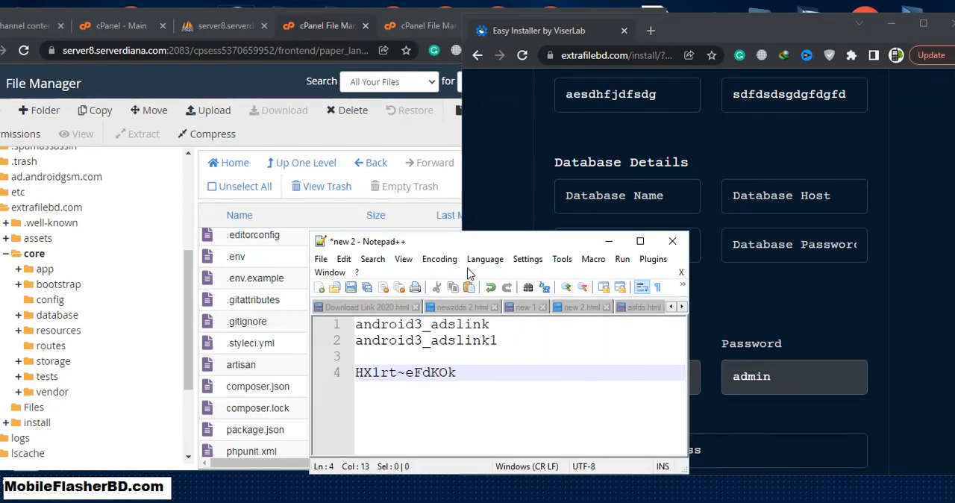
{"action": "left_click_drag", "start_coordinate": [469, 241], "coordinate": [304, 125]}
{"action": "left_click", "coordinate": [376, 212]}
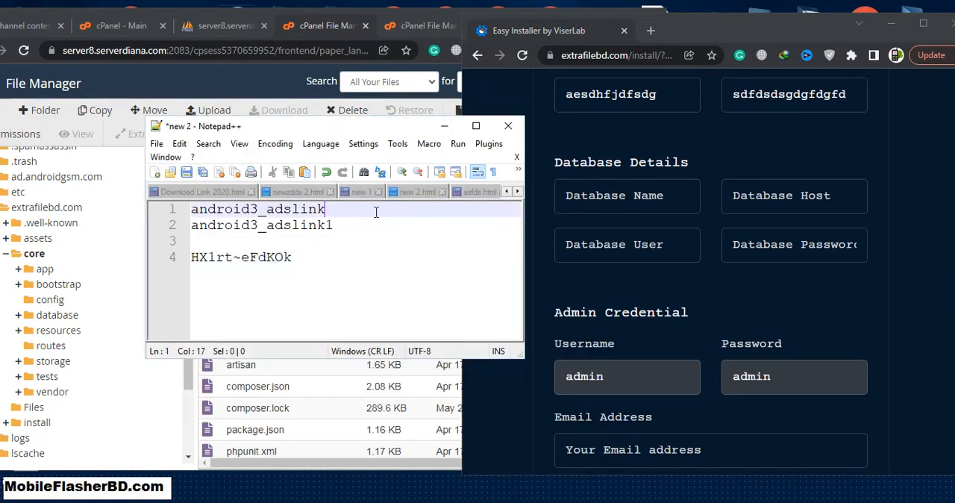
{"action": "left_click_drag", "start_coordinate": [376, 212], "coordinate": [190, 211]}
{"action": "key", "text": "ctrl+c"}
{"action": "left_click", "coordinate": [630, 206]}
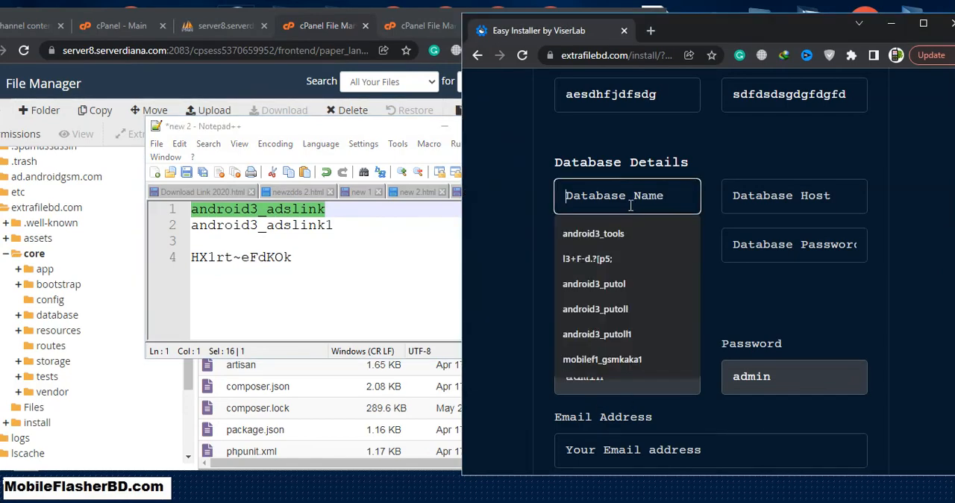
{"action": "key", "text": "ctrl+v"}
- Copy android3_adslink1 from the notes into the installer's Database User field
{"action": "left_click", "coordinate": [379, 262]}
{"action": "left_click_drag", "start_coordinate": [350, 224], "coordinate": [145, 224]}
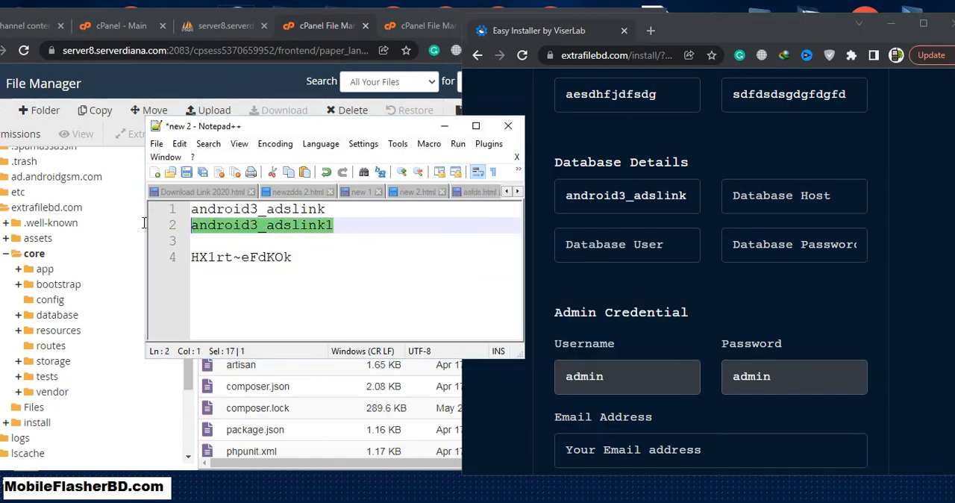
{"action": "left_click", "coordinate": [625, 247]}
{"action": "type", "text": "android3_adslink1"}
- Copy the database password from the notes into its field and set the Database Host to localhost
{"action": "left_click", "coordinate": [324, 265]}
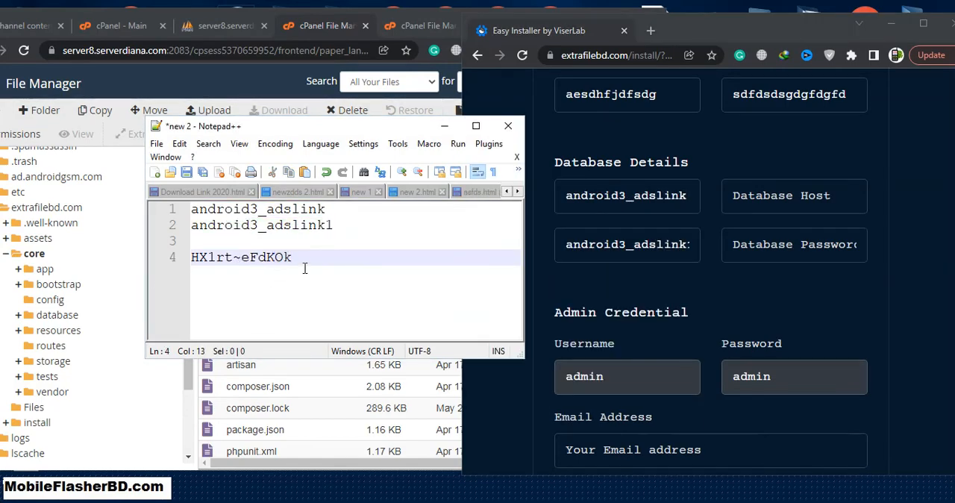
{"action": "left_click_drag", "start_coordinate": [305, 268], "coordinate": [141, 261]}
{"action": "key", "text": "ctrl+c"}
{"action": "left_click", "coordinate": [782, 248]}
{"action": "key", "text": "ctrl+v"}
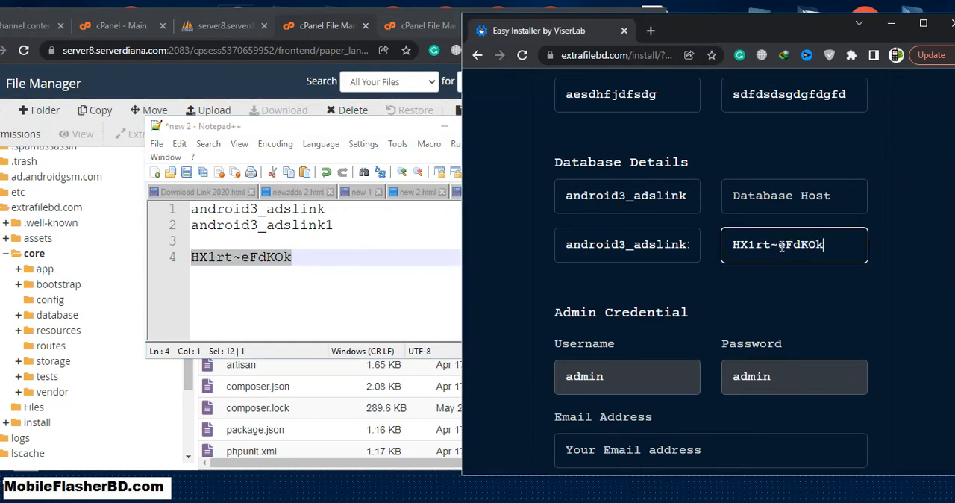
{"action": "left_click", "coordinate": [789, 201]}
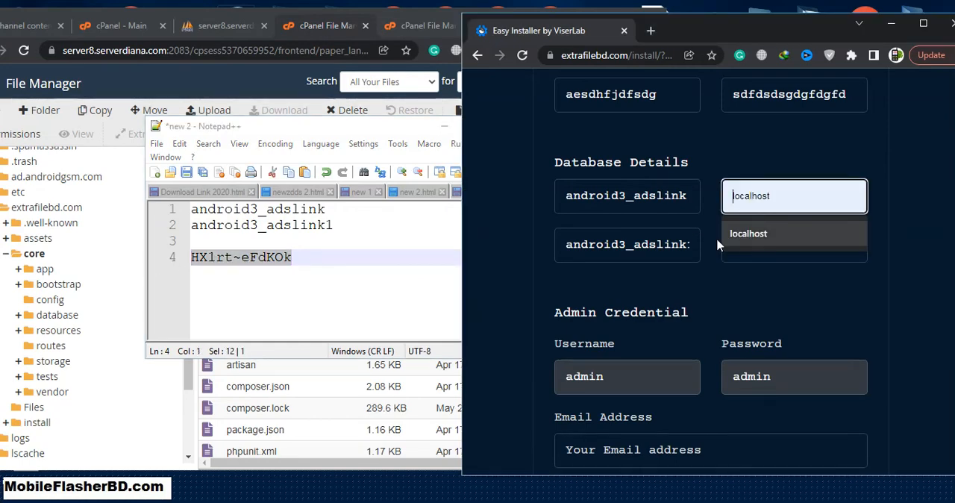
{"action": "left_click", "coordinate": [760, 235]}
- Fill in the admin's email address, run the installation and view the maximized completion page
{"action": "scroll", "coordinate": [821, 314], "scroll_direction": "down", "scroll_amount": 2}
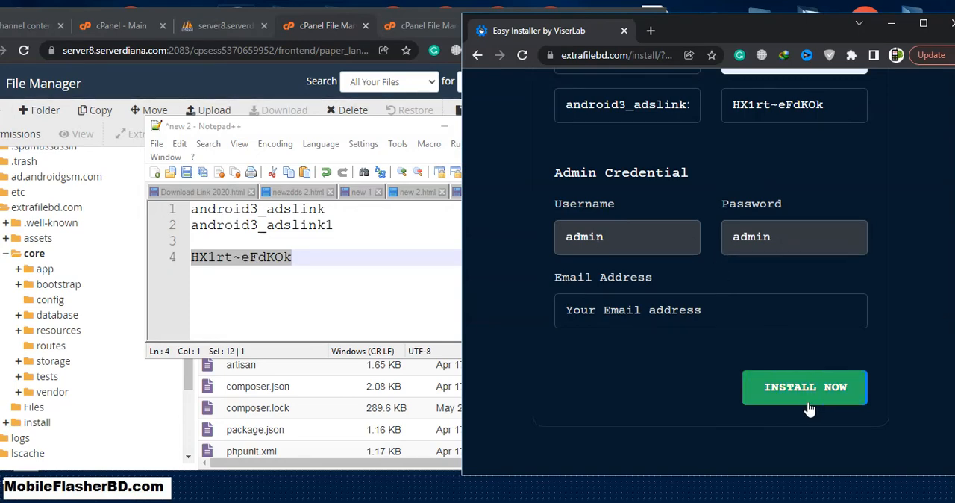
{"action": "left_click", "coordinate": [729, 310]}
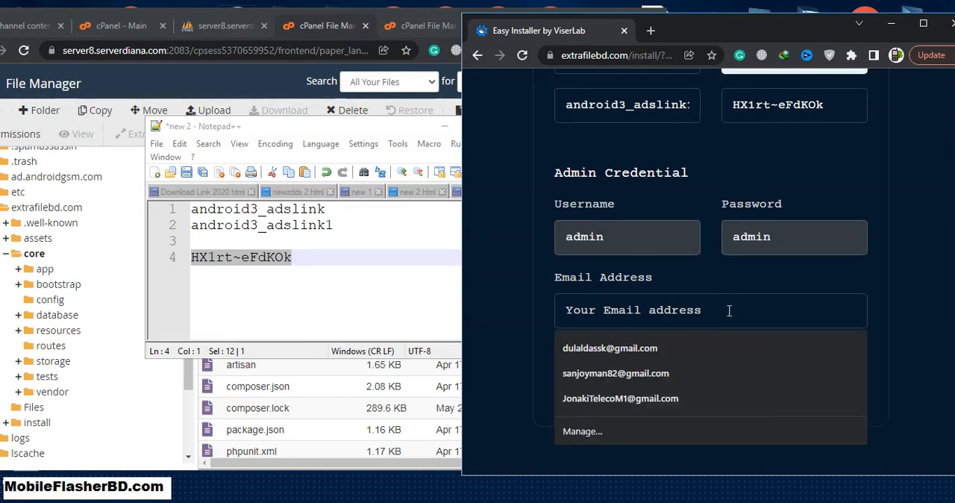
{"action": "type", "text": "d"}
{"action": "left_click", "coordinate": [674, 342]}
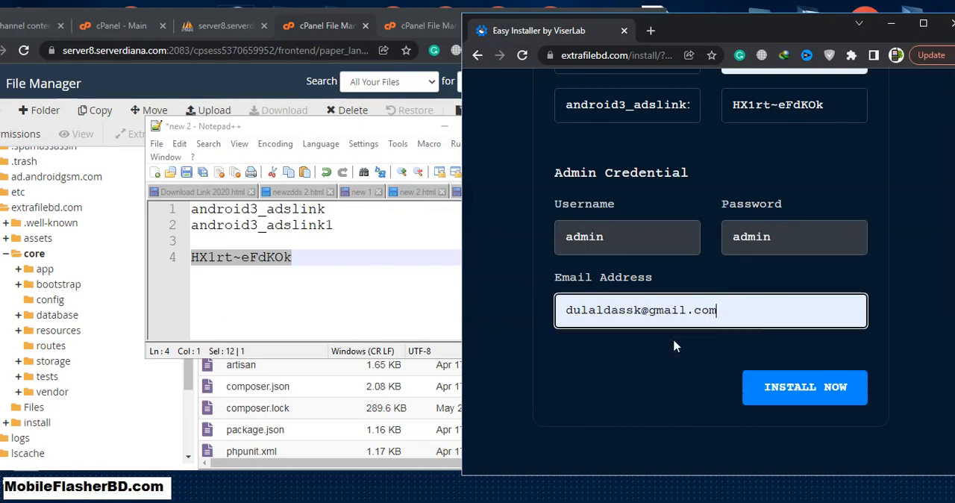
{"action": "left_click", "coordinate": [798, 394]}
{"action": "left_click", "coordinate": [923, 26]}
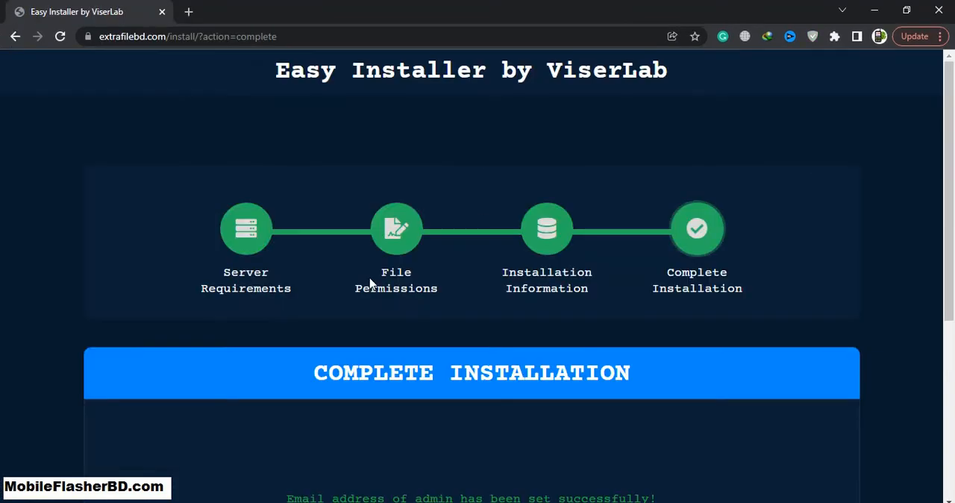
{"action": "scroll", "coordinate": [373, 288], "scroll_direction": "down", "scroll_amount": 4}
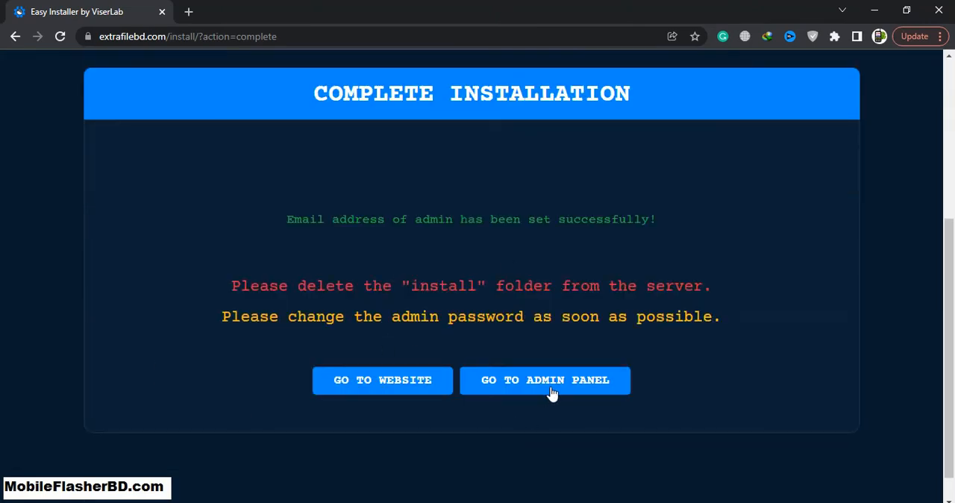
- Go to the admin panel's login page in its new tab and replace the prefilled password with the admin account password
{"action": "left_click", "coordinate": [543, 392]}
{"action": "left_click", "coordinate": [253, 10]}
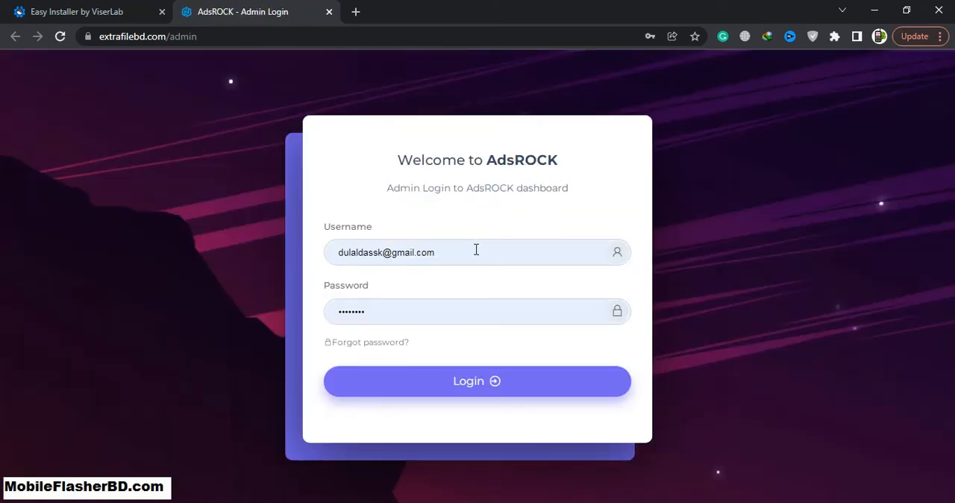
{"action": "double_click", "coordinate": [433, 303]}
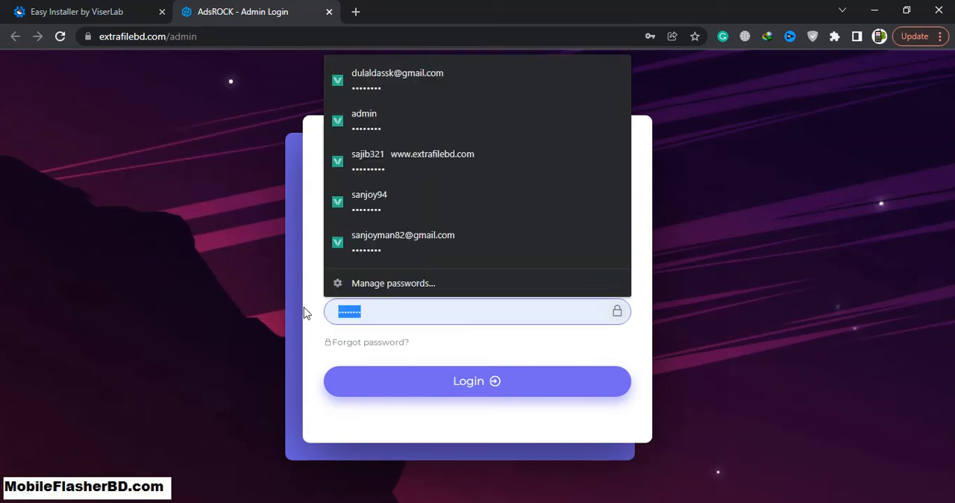
{"action": "key", "text": "BackSpace"}
{"action": "type", "text": "•"}
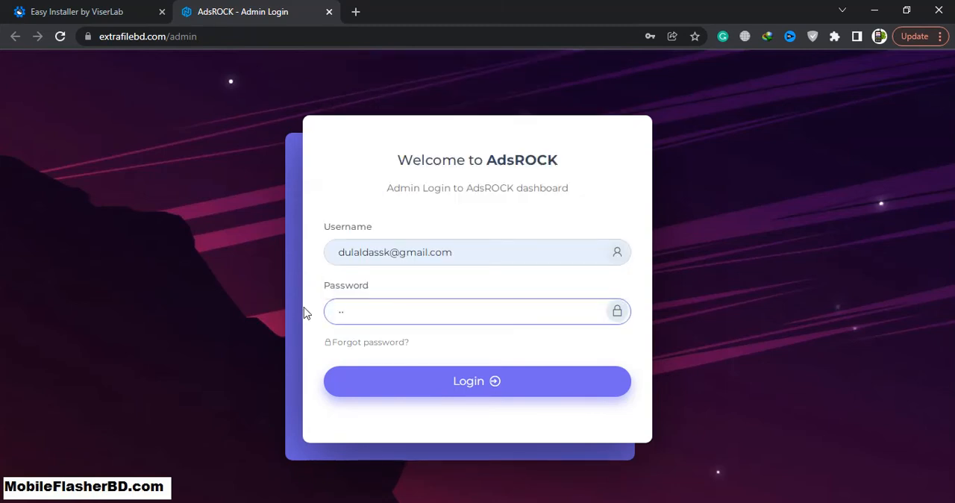
{"action": "type", "text": "•"}
{"action": "key", "text": "BackSpace"}
{"action": "key", "text": "BackSpace"}
{"action": "type", "text": "••••"}
- Replace the prefilled username with admin and log in to the AdsROCK dashboard
{"action": "triple_click", "coordinate": [480, 259]}
{"action": "type", "text": "admin"}
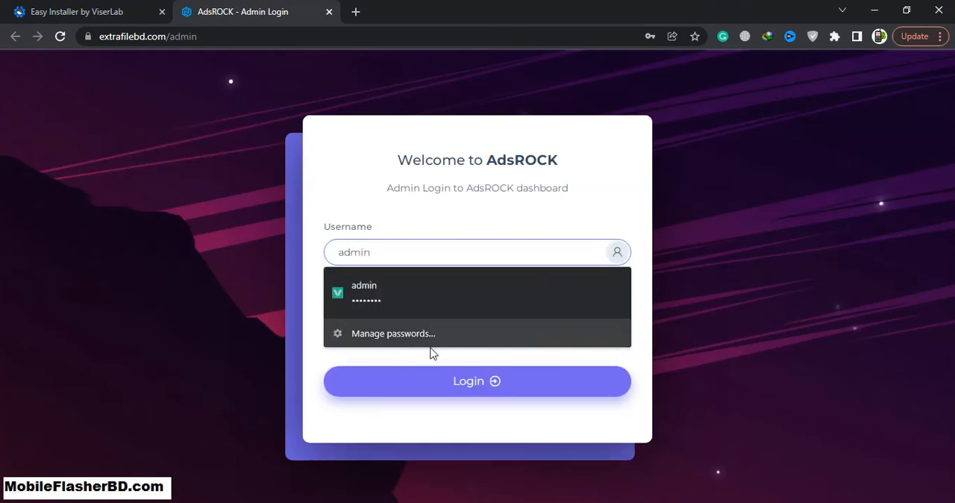
{"action": "left_click", "coordinate": [422, 433]}
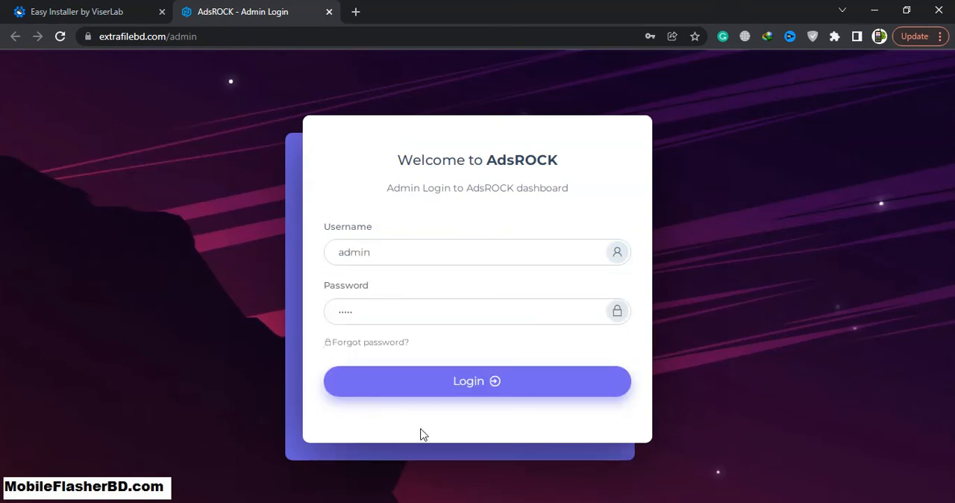
{"action": "left_click", "coordinate": [514, 386]}
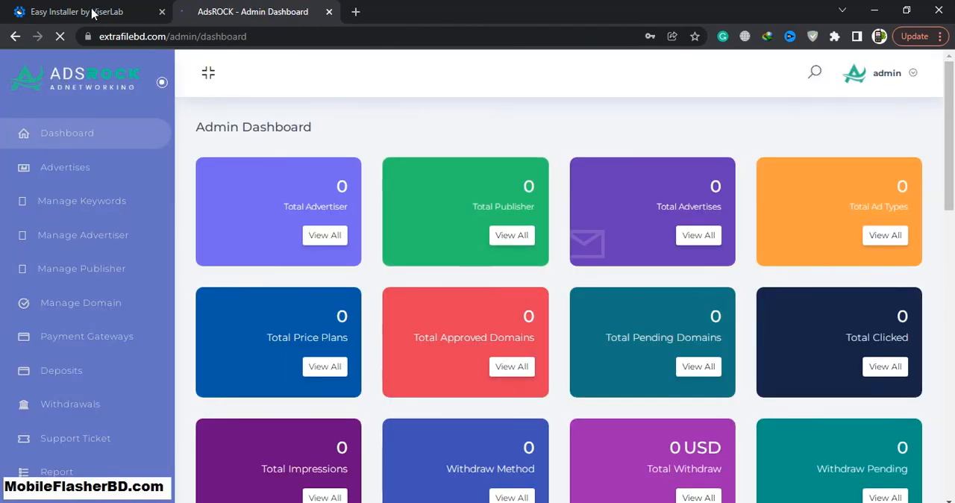
- Decline the browser's offer to update the saved password and open the All Advertises page of the admin panel
{"action": "left_click", "coordinate": [88, 11]}
{"action": "left_click", "coordinate": [227, 10]}
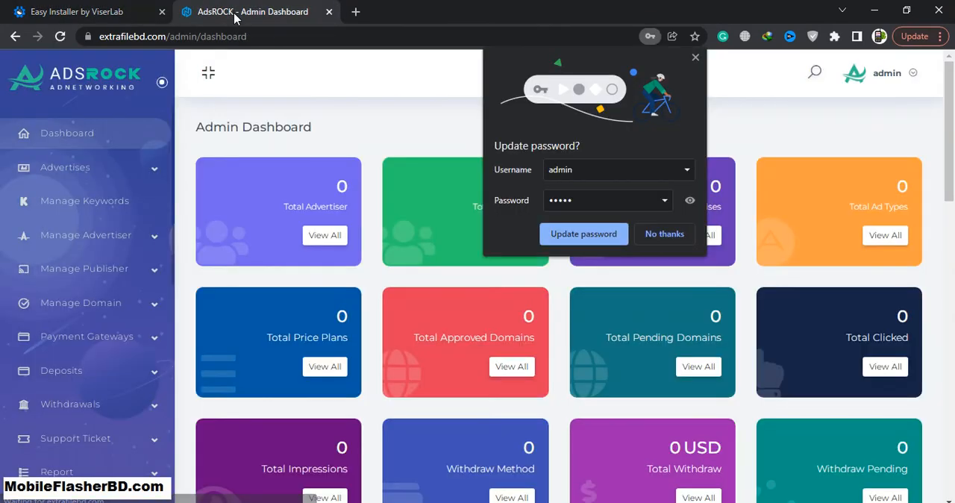
{"action": "left_click", "coordinate": [685, 235]}
{"action": "left_click", "coordinate": [599, 223]}
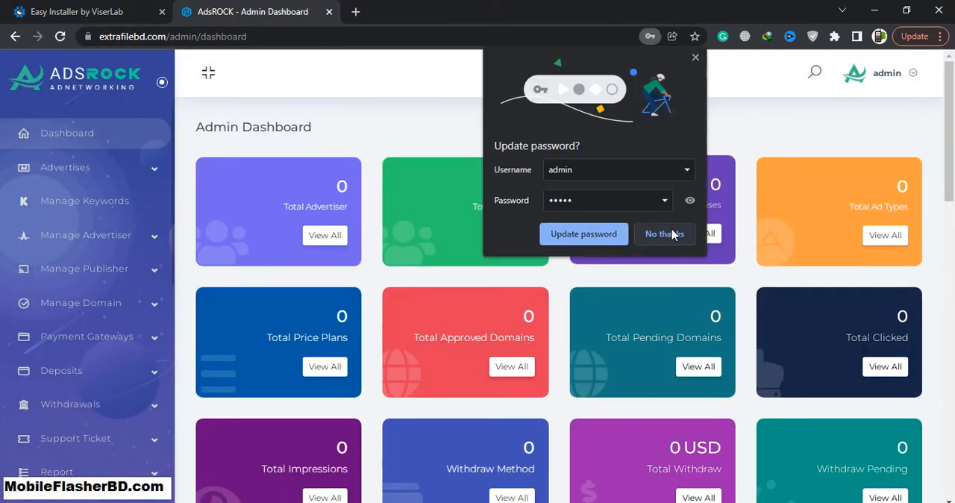
{"action": "left_click", "coordinate": [674, 234]}
{"action": "left_click", "coordinate": [58, 168]}
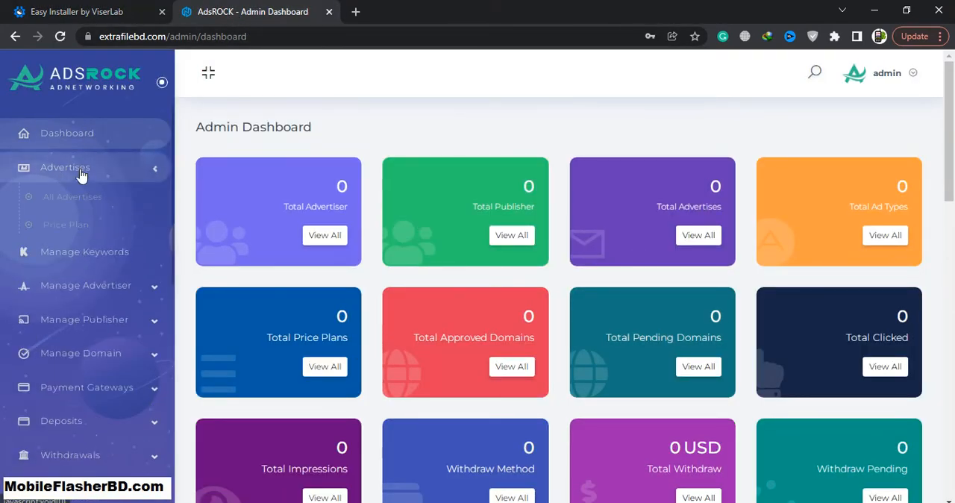
{"action": "left_click", "coordinate": [85, 196]}
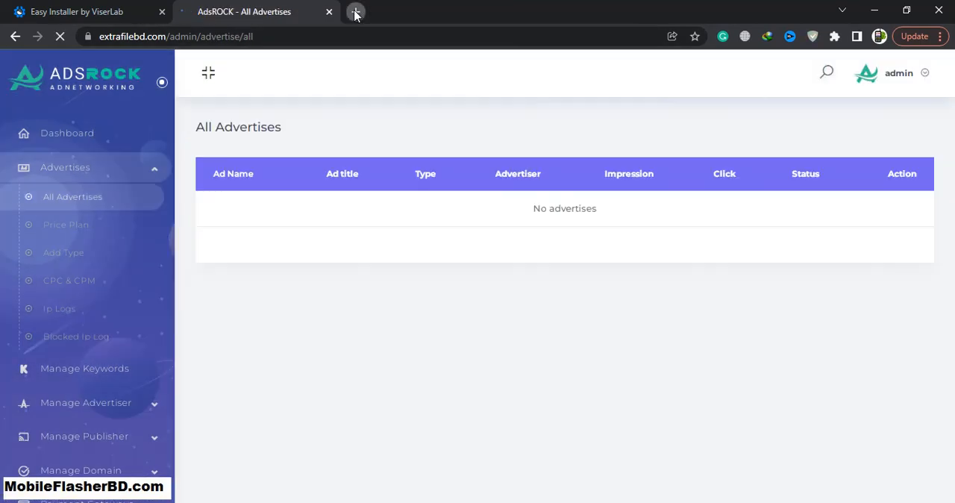
- Open extrafilebd.com in a new tab and look through the home page as far as the statistics section
{"action": "left_click", "coordinate": [355, 12]}
{"action": "type", "text": "ex"}
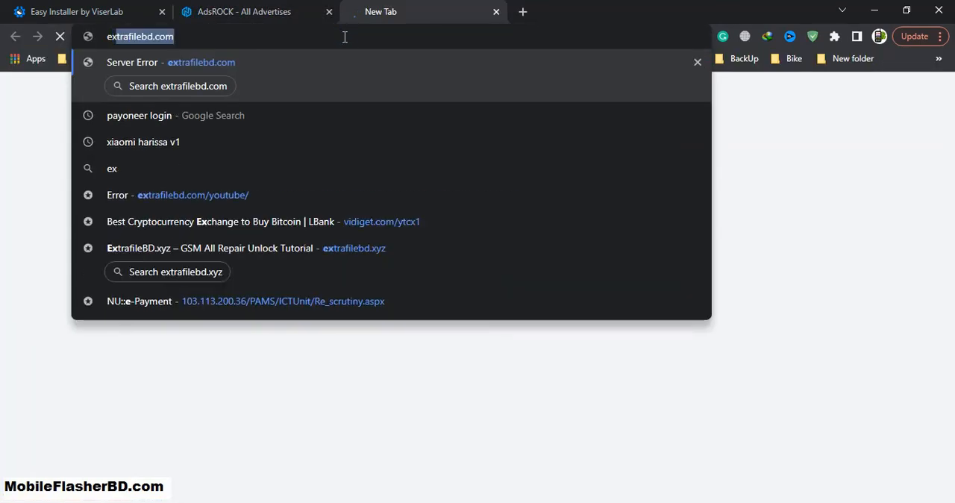
{"action": "key", "text": "Return"}
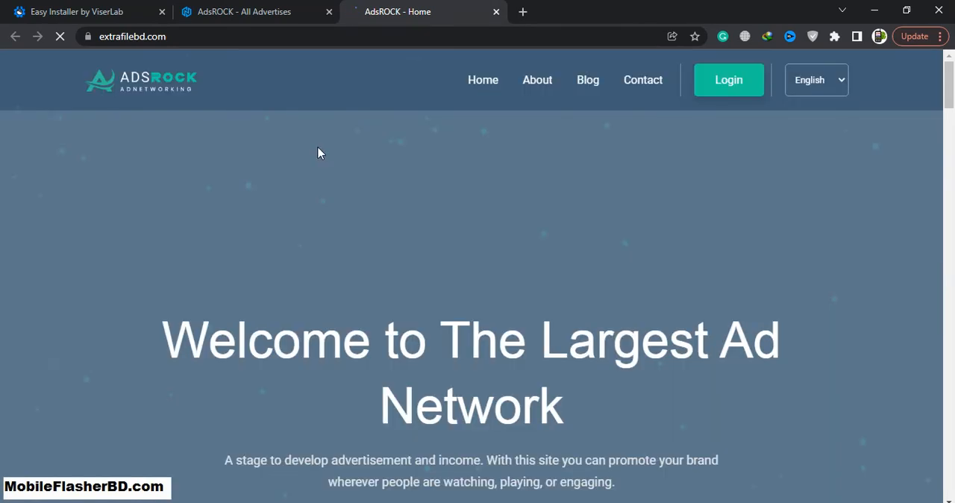
{"action": "scroll", "coordinate": [320, 149], "scroll_direction": "down", "scroll_amount": 5}
{"action": "scroll", "coordinate": [323, 153], "scroll_direction": "up", "scroll_amount": 4}
{"action": "scroll", "coordinate": [322, 152], "scroll_direction": "down", "scroll_amount": 4}
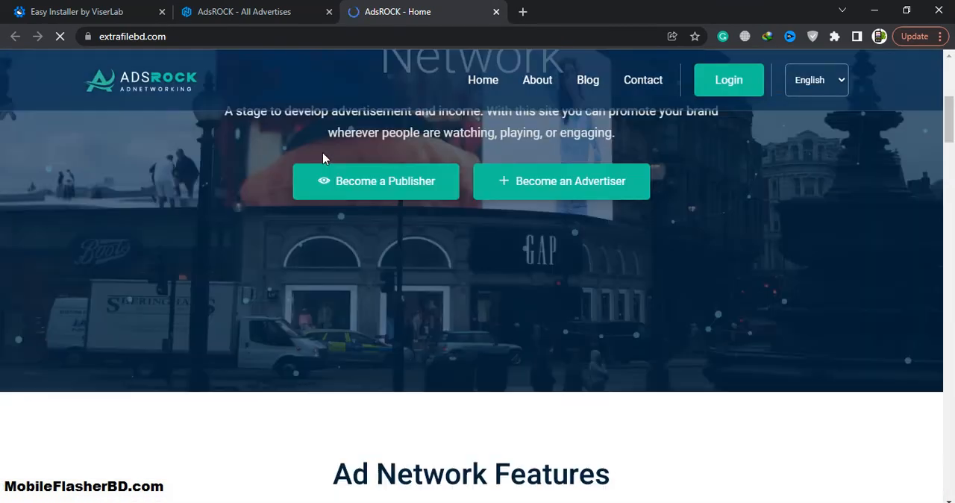
{"action": "scroll", "coordinate": [322, 152], "scroll_direction": "down", "scroll_amount": 5}
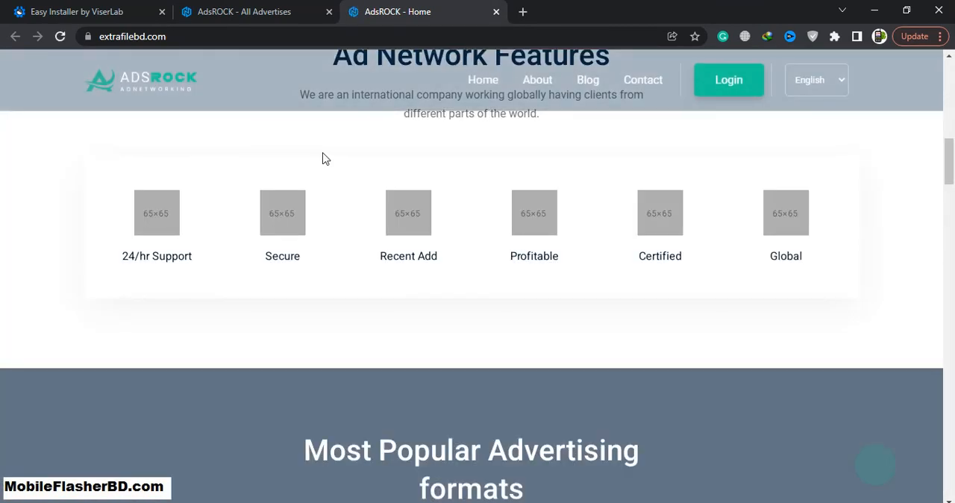
{"action": "scroll", "coordinate": [323, 158], "scroll_direction": "up", "scroll_amount": 2}
{"action": "scroll", "coordinate": [323, 158], "scroll_direction": "down", "scroll_amount": 12}
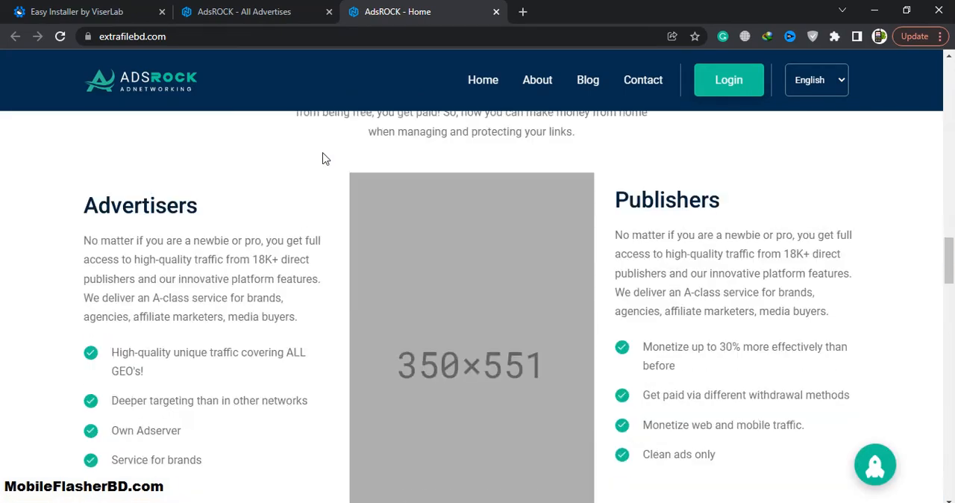
{"action": "scroll", "coordinate": [322, 158], "scroll_direction": "down", "scroll_amount": 12}
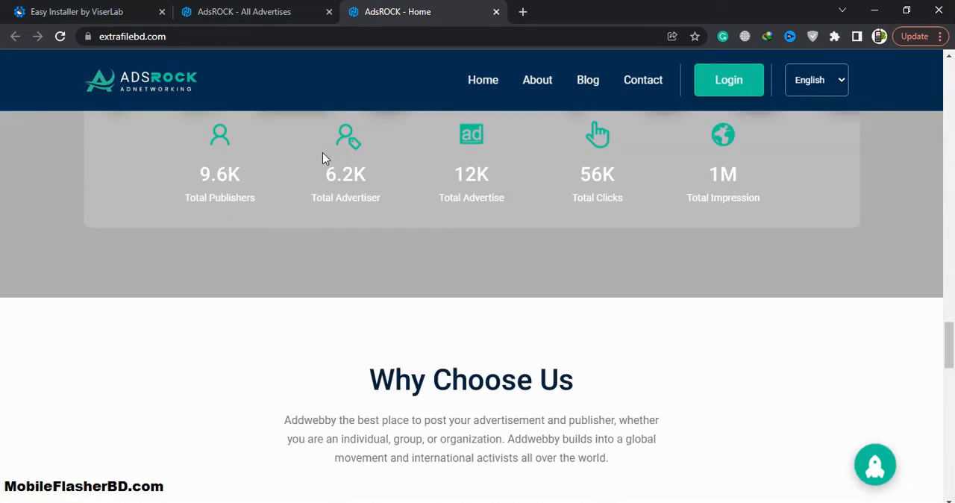
{"action": "scroll", "coordinate": [322, 158], "scroll_direction": "up", "scroll_amount": 3}
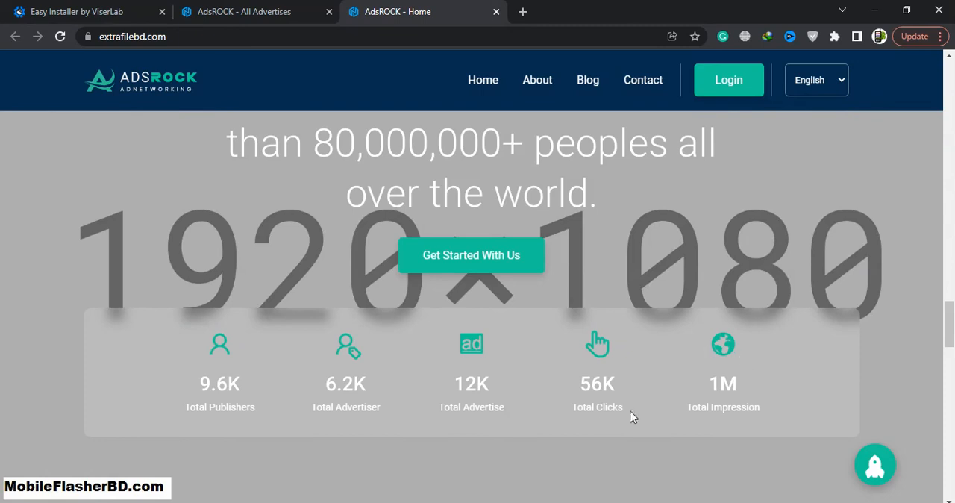
- Examine the publisher, advertiser and click statistics and the remaining home page sections down to the footer
{"action": "left_click_drag", "start_coordinate": [331, 375], "coordinate": [283, 390]}
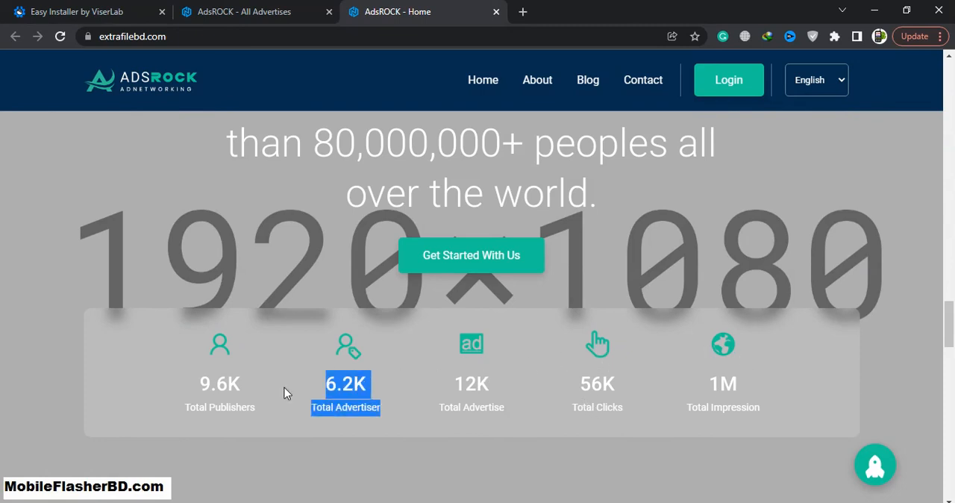
{"action": "left_click_drag", "start_coordinate": [194, 390], "coordinate": [833, 386]}
{"action": "left_click", "coordinate": [371, 368]}
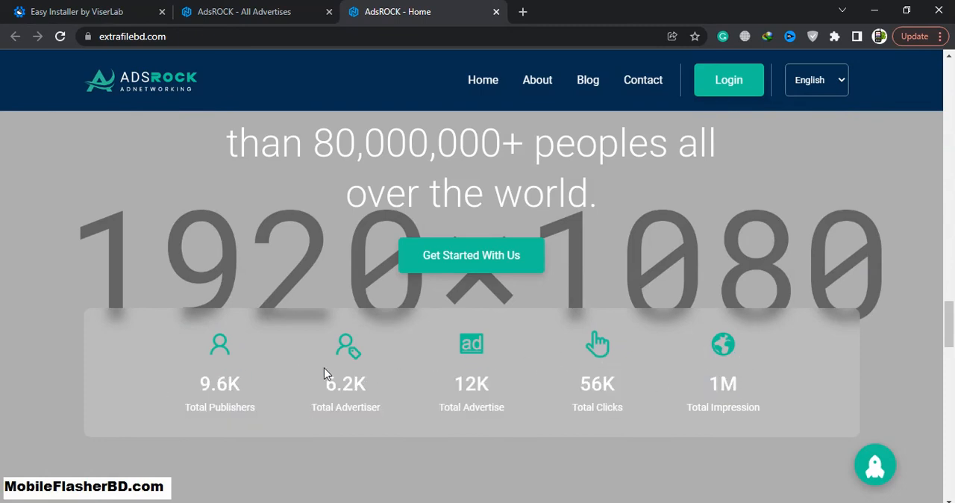
{"action": "scroll", "coordinate": [290, 347], "scroll_direction": "down", "scroll_amount": 5}
{"action": "scroll", "coordinate": [291, 354], "scroll_direction": "down", "scroll_amount": 10}
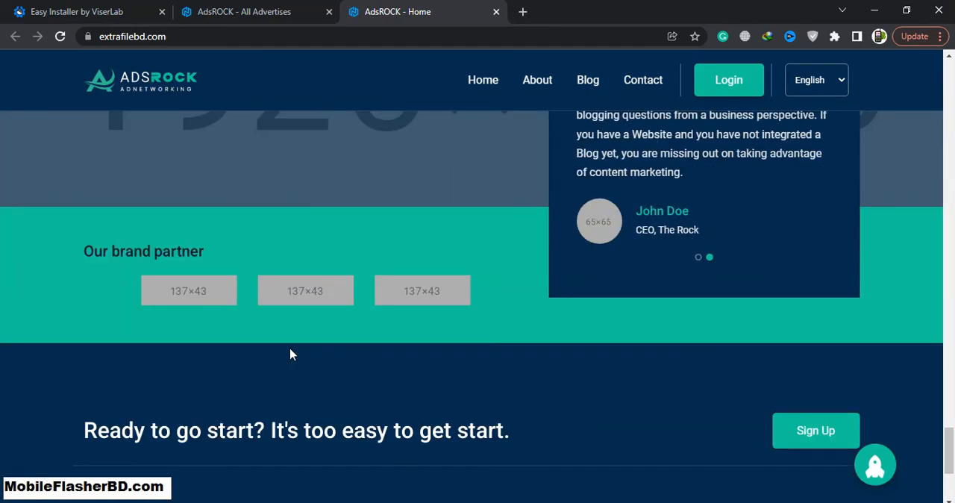
{"action": "scroll", "coordinate": [291, 355], "scroll_direction": "down", "scroll_amount": 3}
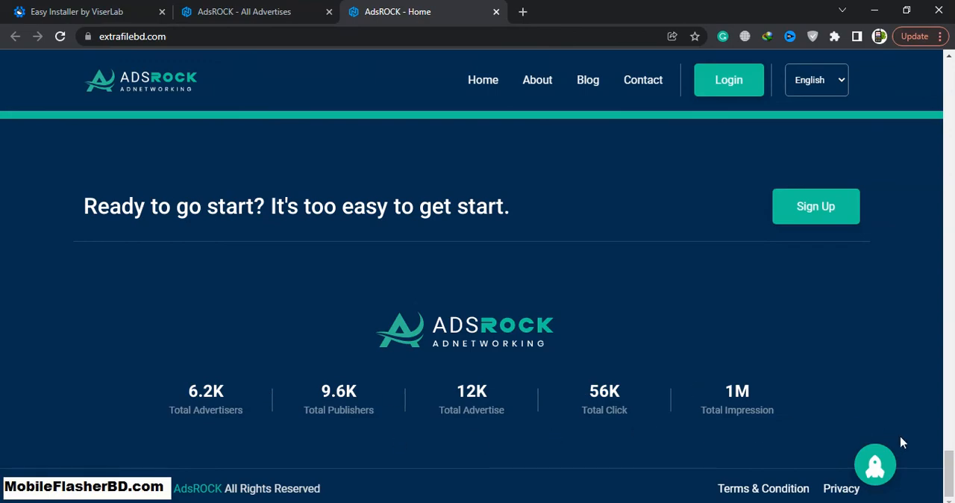
- Return to the top of the home page and recheck the All Advertises page, the installer's completion page and the public website
{"action": "left_click_drag", "start_coordinate": [949, 468], "coordinate": [947, 64]}
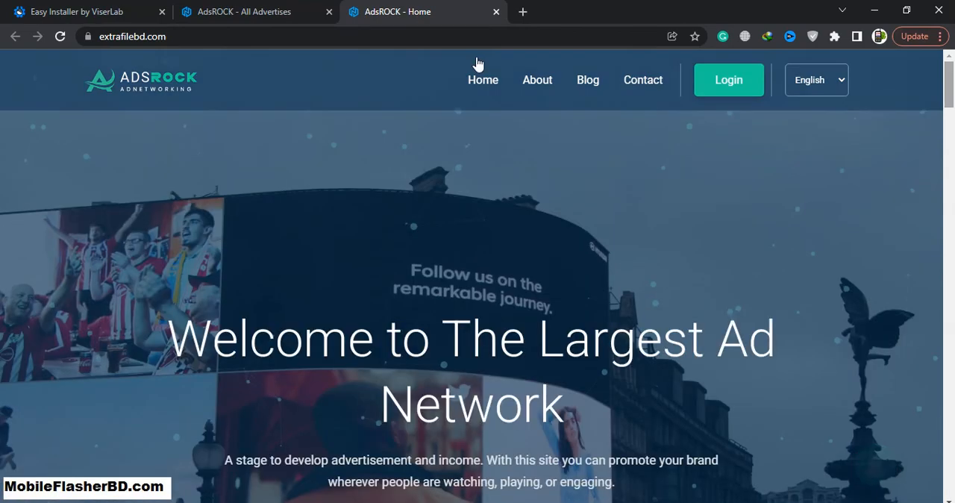
{"action": "left_click", "coordinate": [261, 8]}
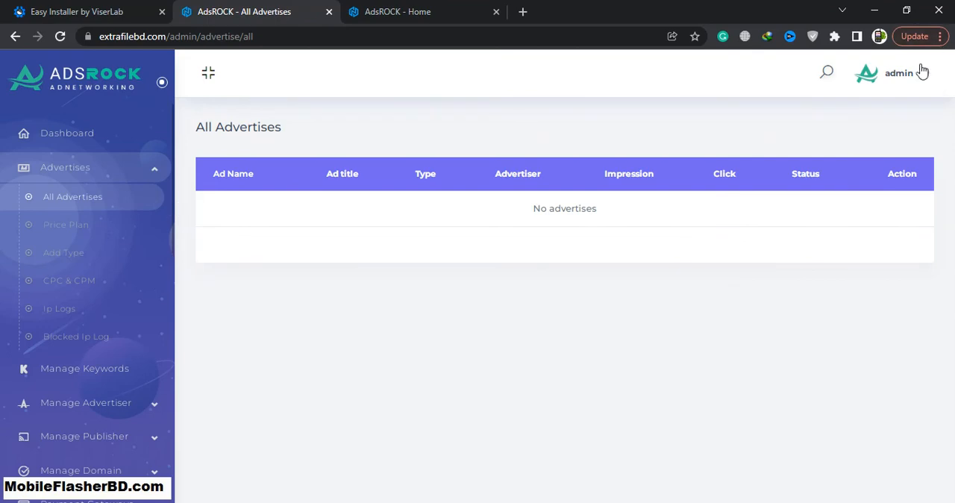
{"action": "left_click", "coordinate": [88, 8]}
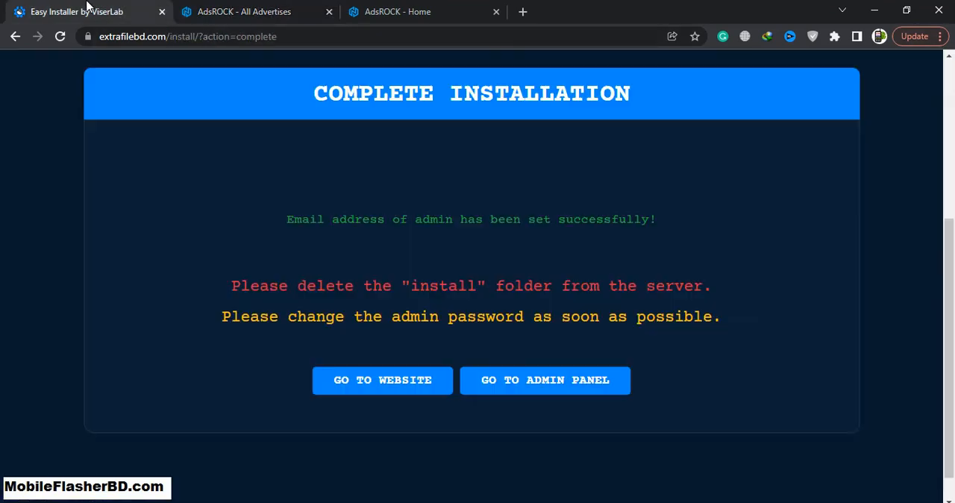
{"action": "right_click", "coordinate": [370, 381]}
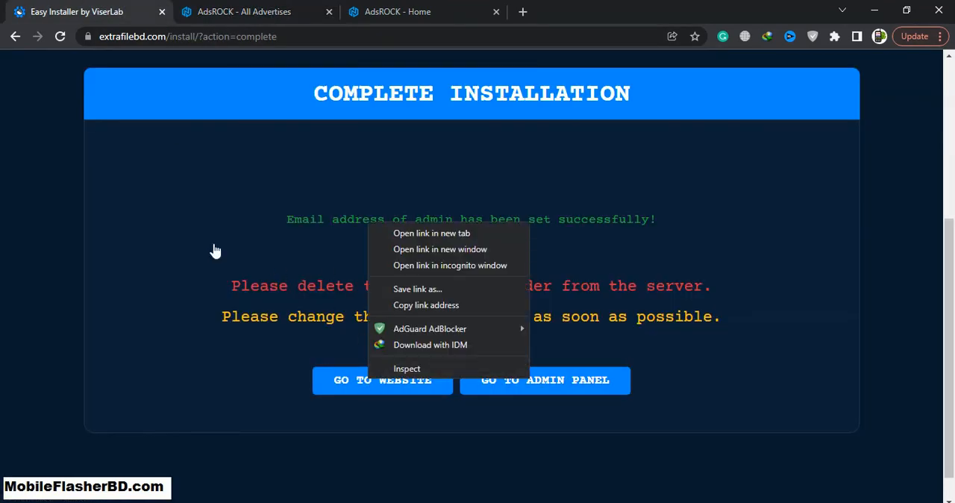
{"action": "left_click", "coordinate": [284, 8]}
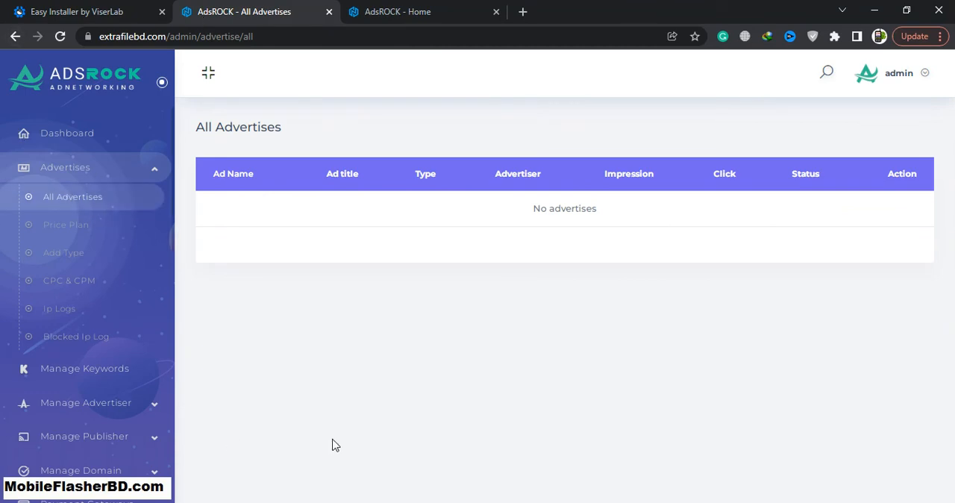
{"action": "left_click", "coordinate": [421, 12]}
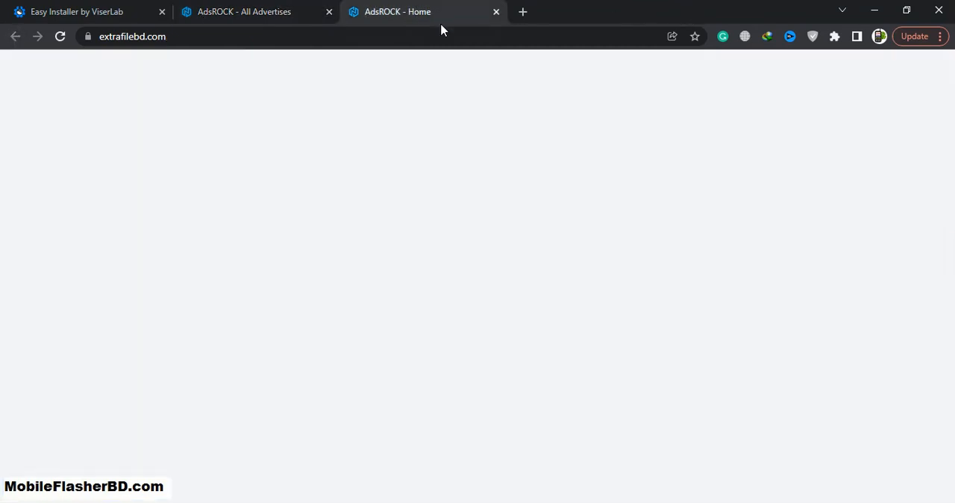